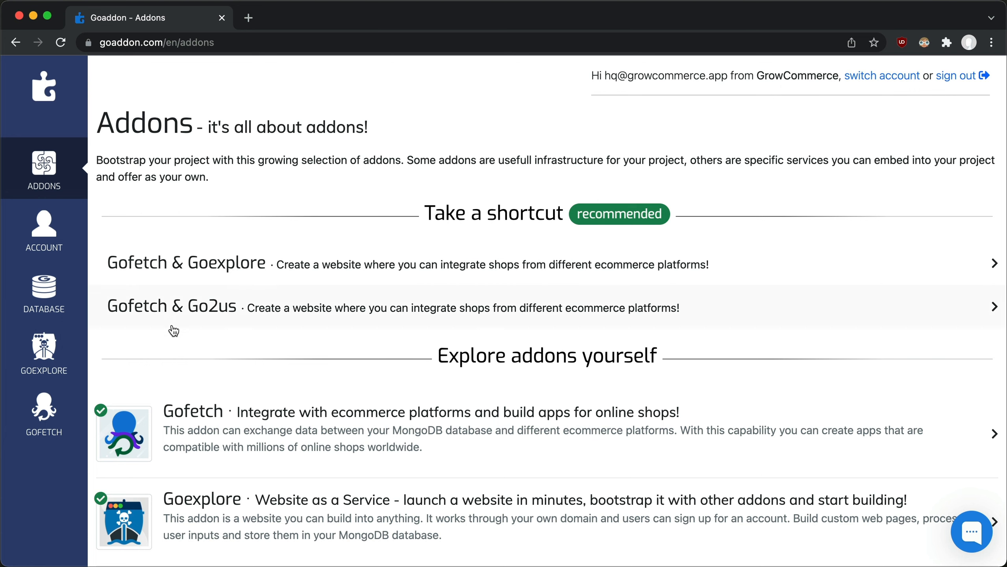
Step: Subscribe to the ePay integration in Gofetch and check its subscription management page
left_click(68, 405)
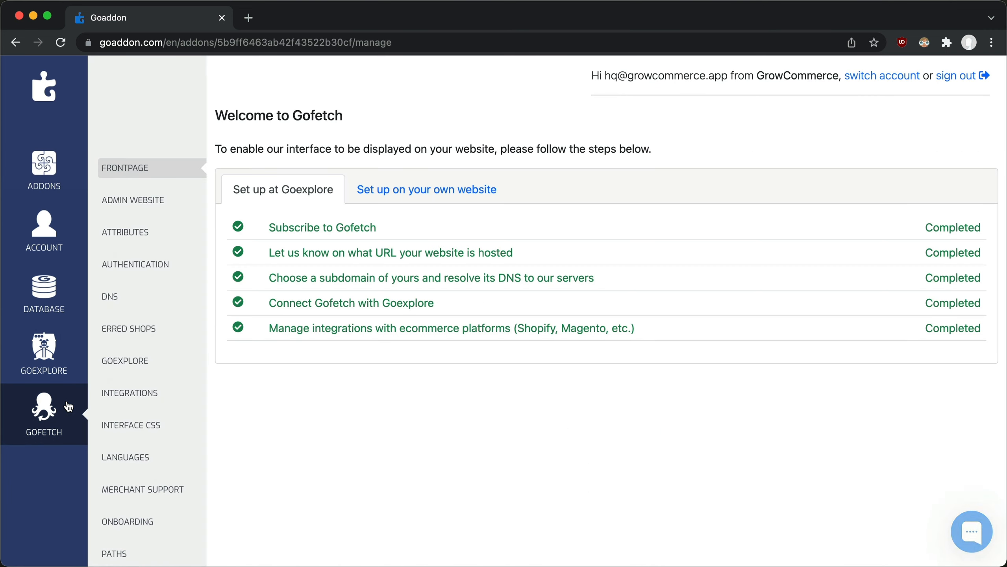
left_click(113, 397)
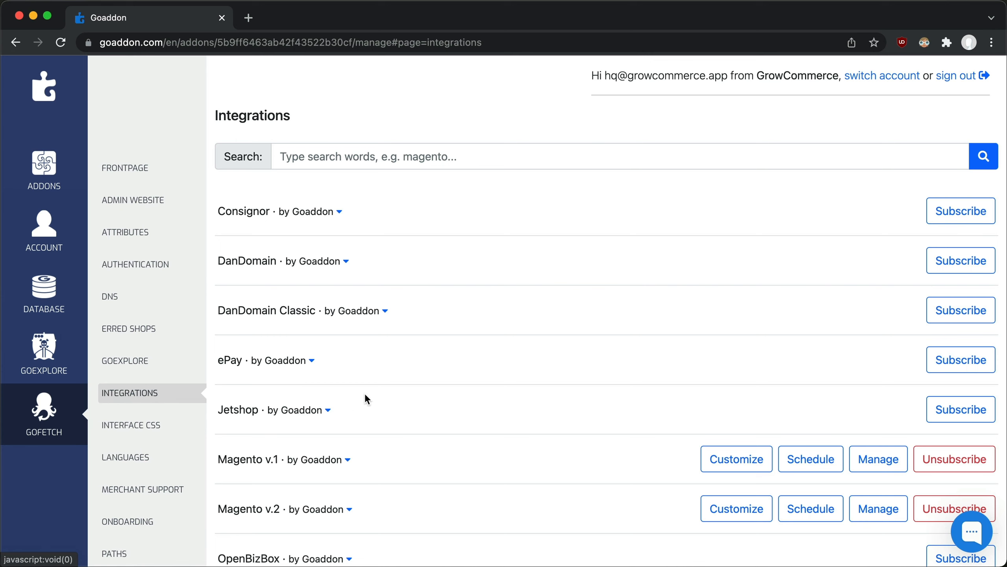
left_click(942, 360)
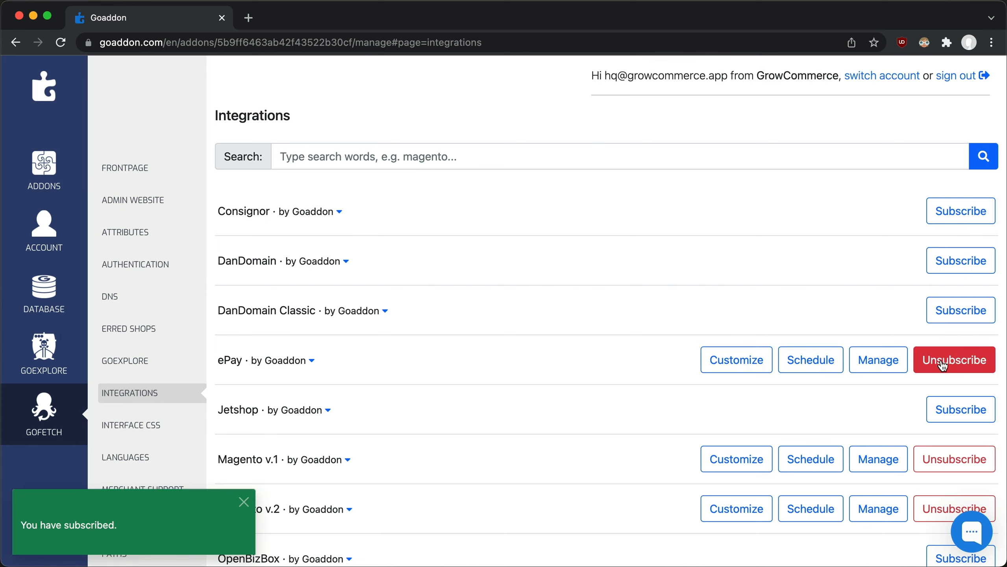
left_click(893, 362)
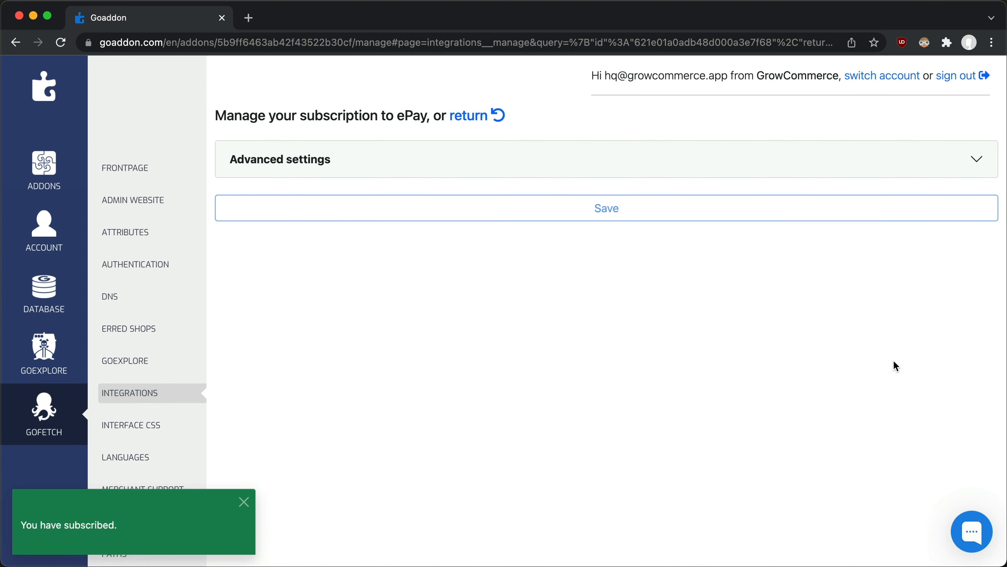
left_click(467, 116)
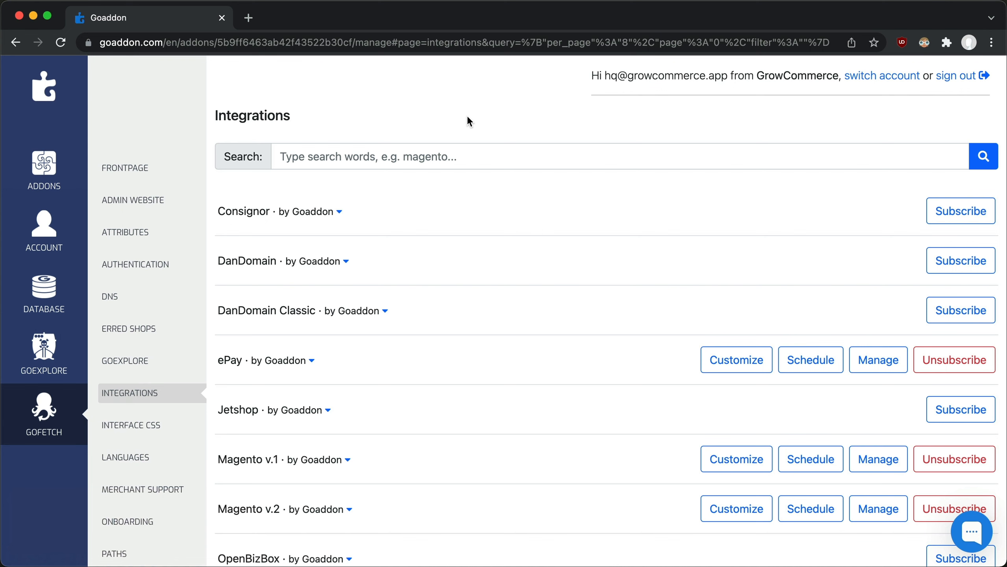
Step: Open the management page of the Magento v.2 subscription and review its module configuration down to the subdomain setting
left_click(859, 518)
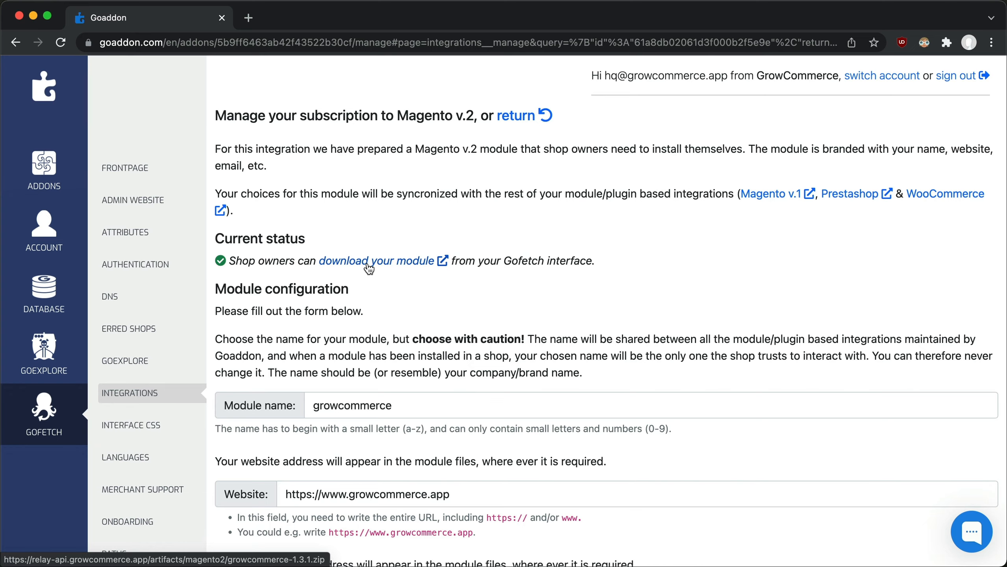
scroll(369, 269, "down", 20)
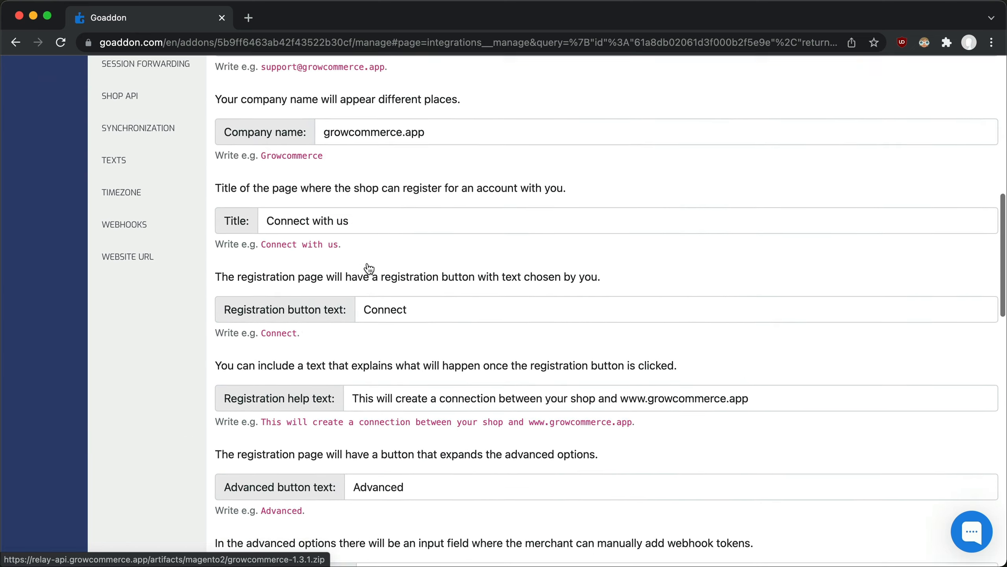
scroll(369, 269, "down", 5)
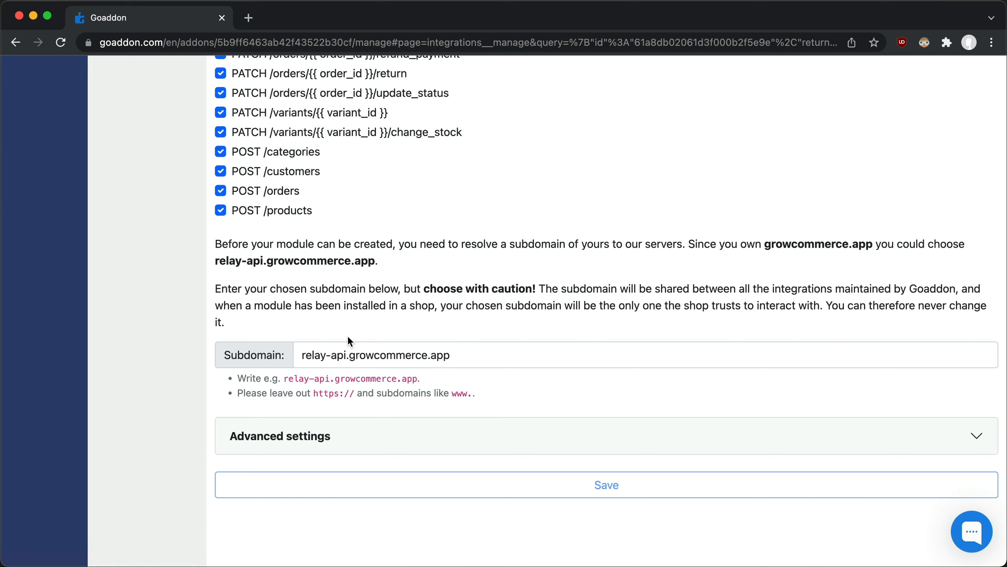
Step: Try to save the Magento v.2 module with the subdomain relay-api2.growcommerce.app, and restore the entry to relay-api.growcommerce.app
left_click(347, 355)
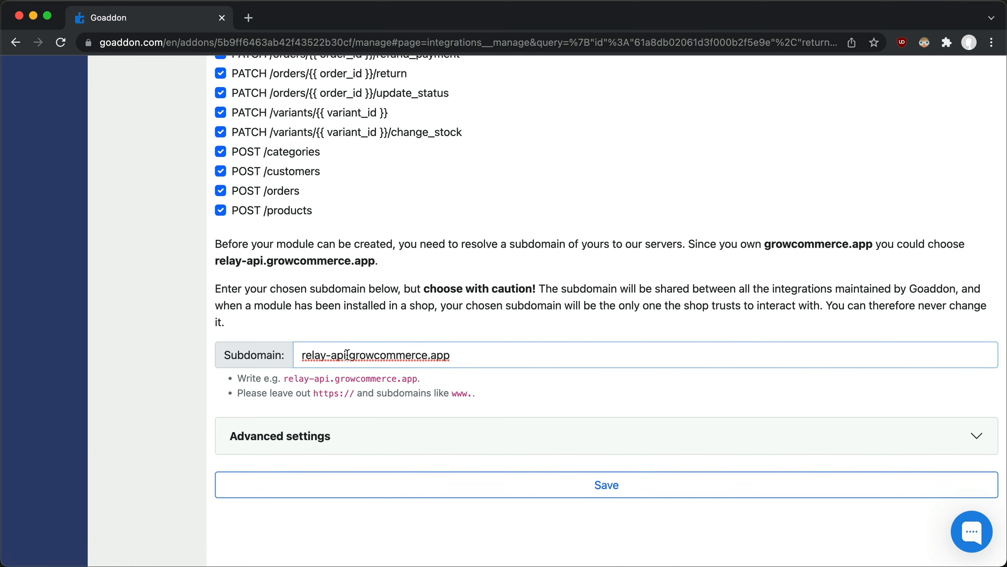
type("2")
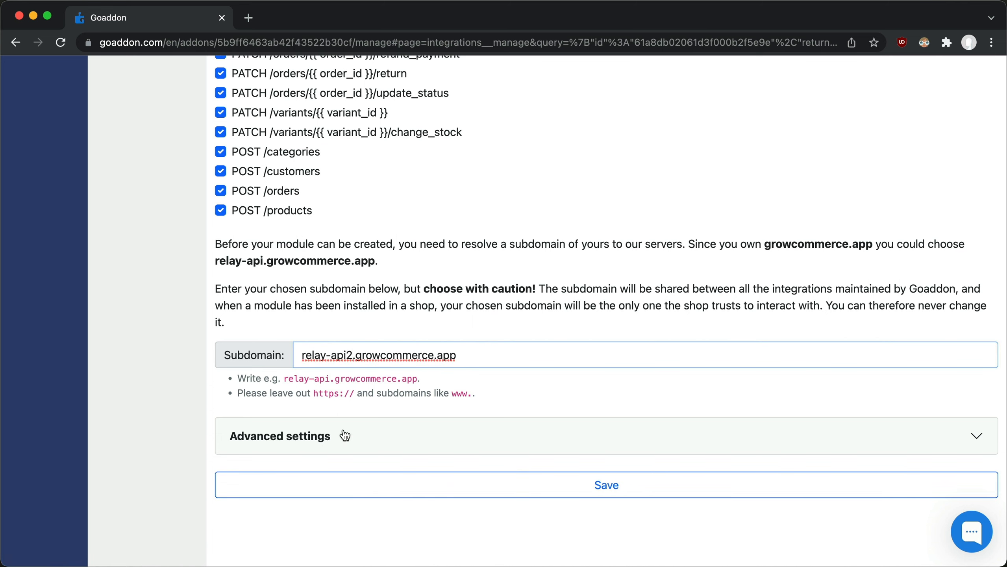
left_click(335, 482)
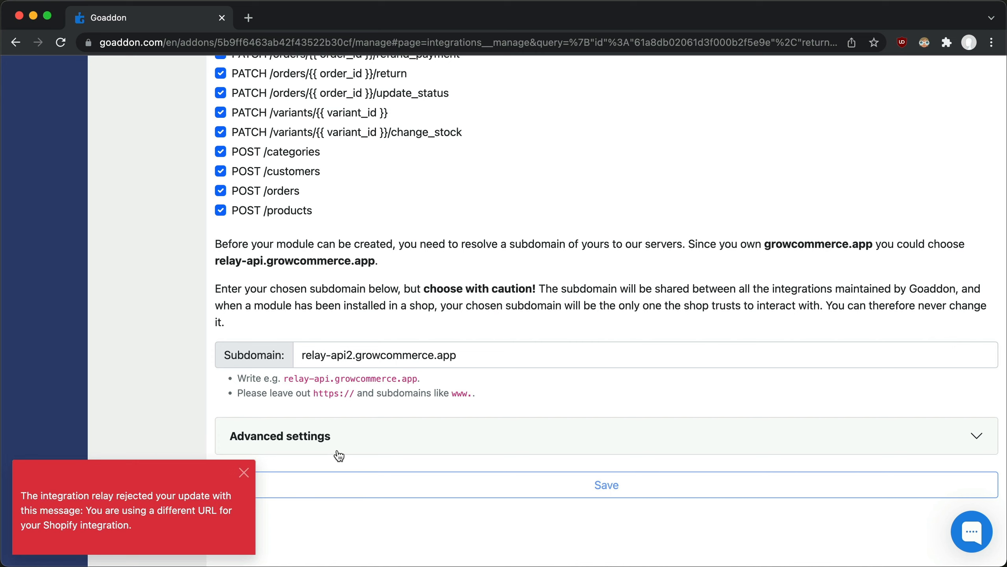
left_click(353, 360)
key("BackSpace")
Step: Exclude the PATCH /orders/{{ order_id }}/return library from the Magento v.2 module and save the configuration
scroll(610, 278, "up", 8)
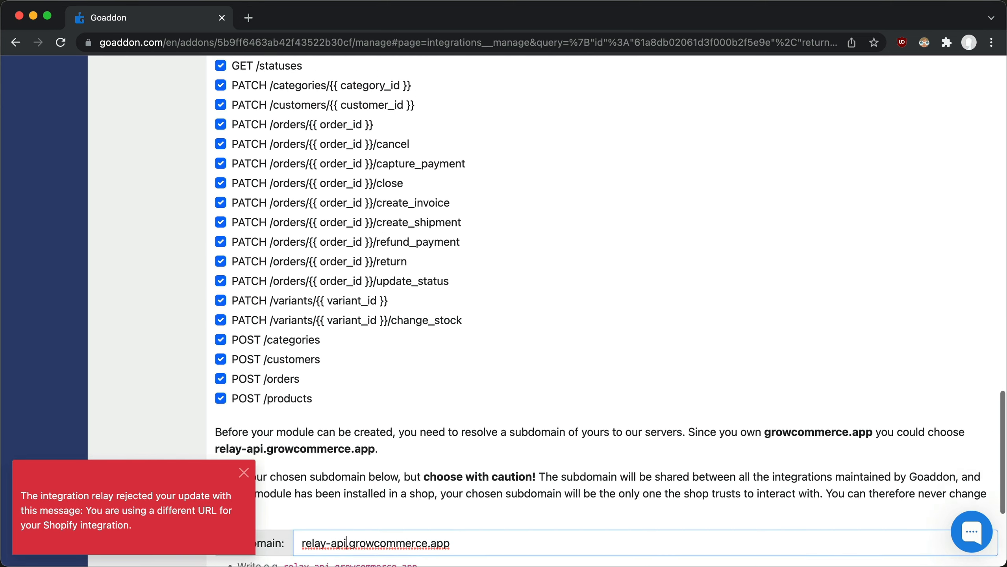
scroll(609, 310, "up", 2)
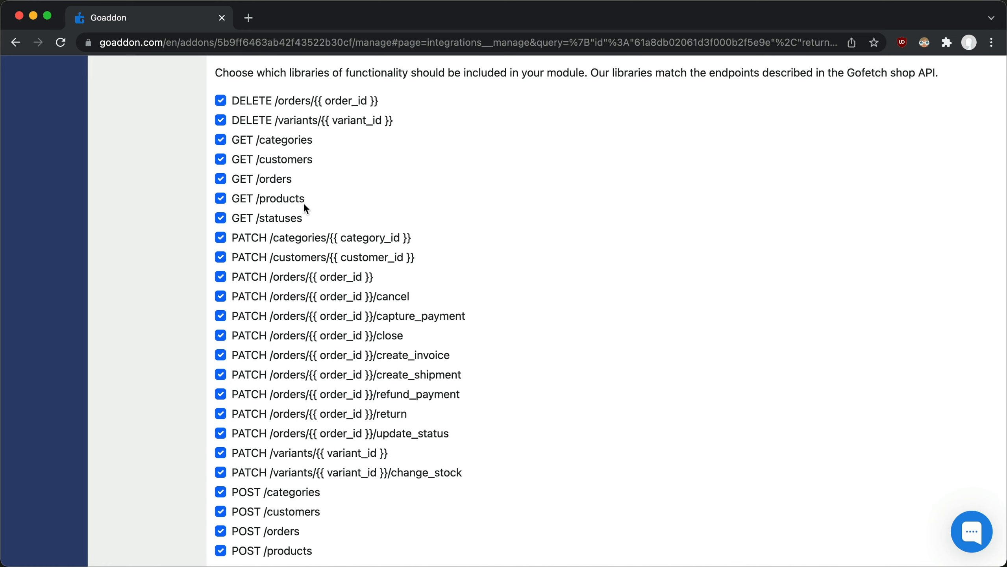
left_click(384, 415)
scroll(385, 415, "down", 10)
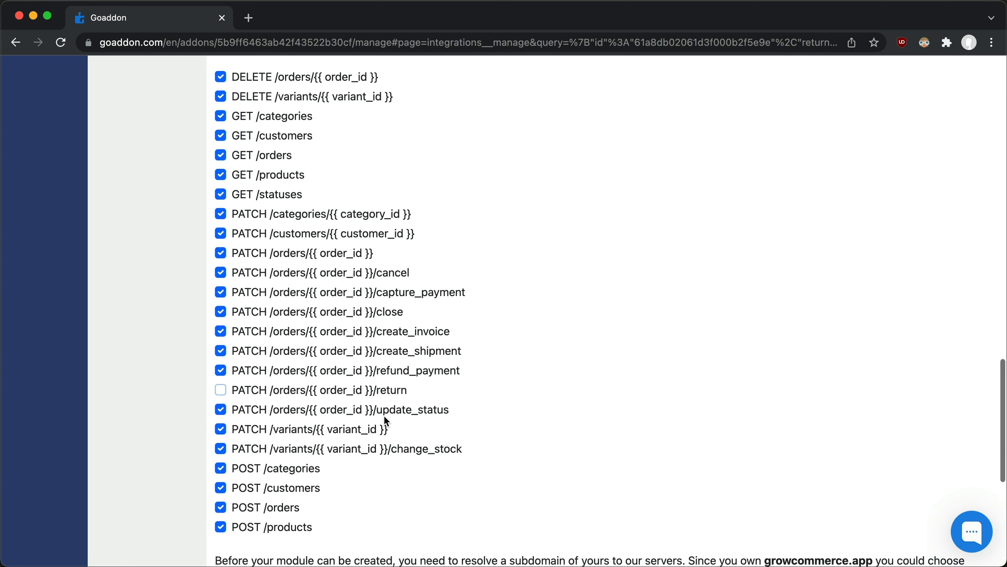
left_click(379, 462)
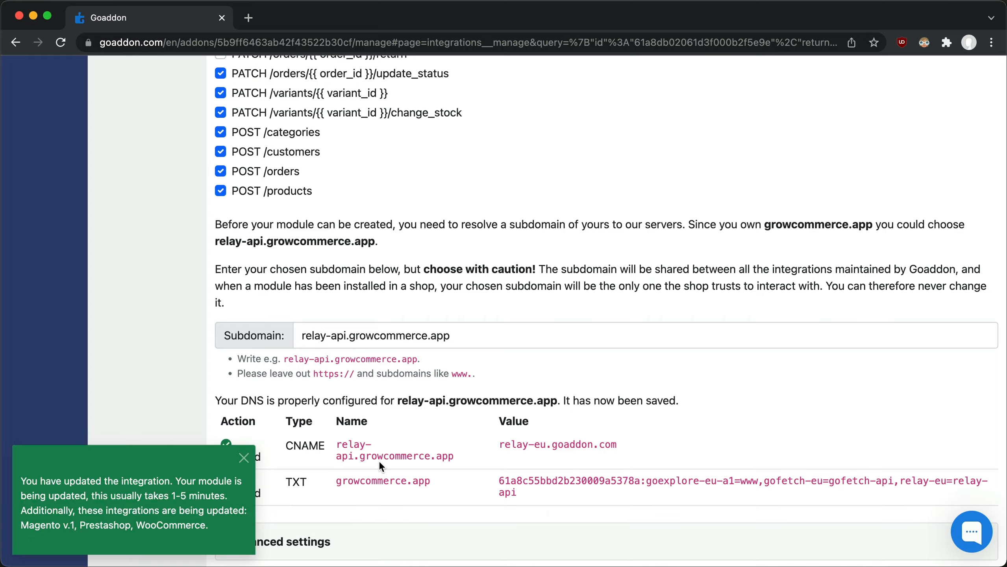
Step: Return to the integrations list, search it for "shopify" and open the Shopify subscription's management page
scroll(379, 463, "up", 20)
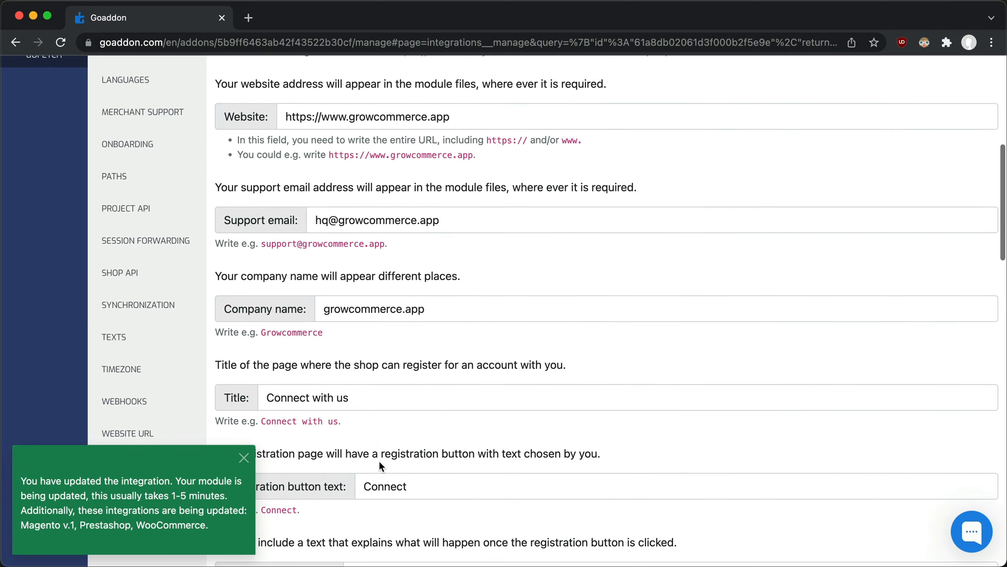
scroll(385, 445, "up", 5)
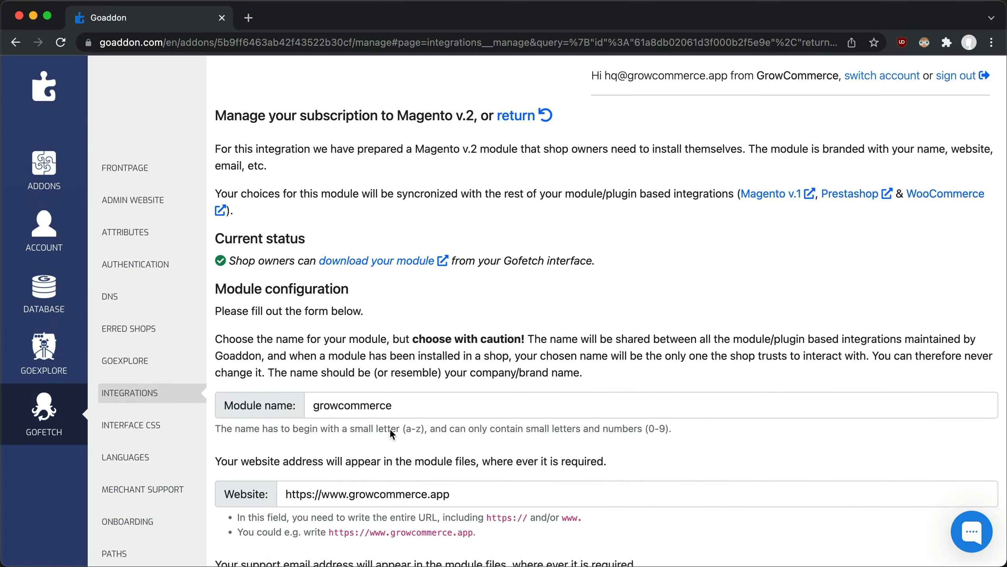
left_click(512, 113)
left_click(490, 156)
type("shopify")
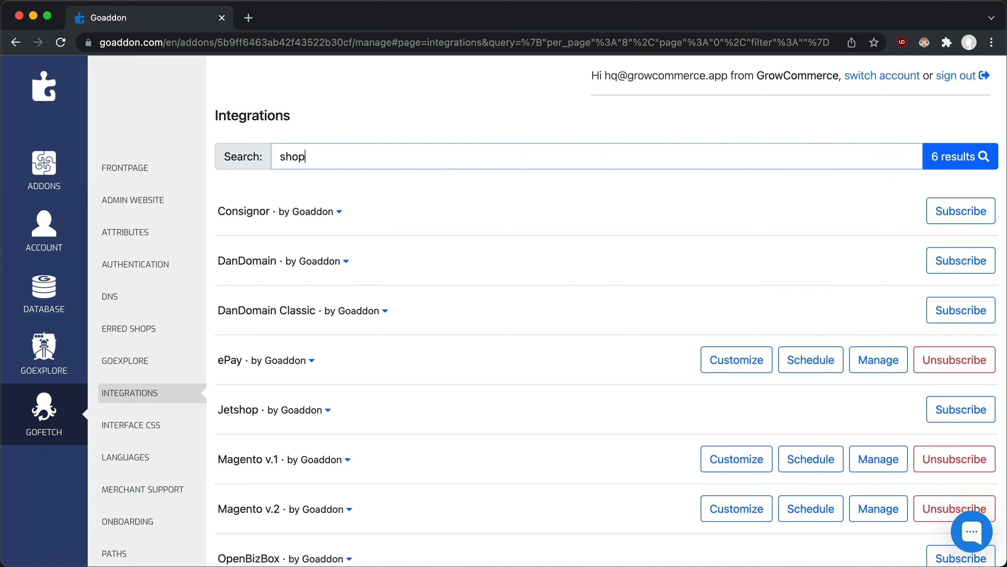
left_click(938, 159)
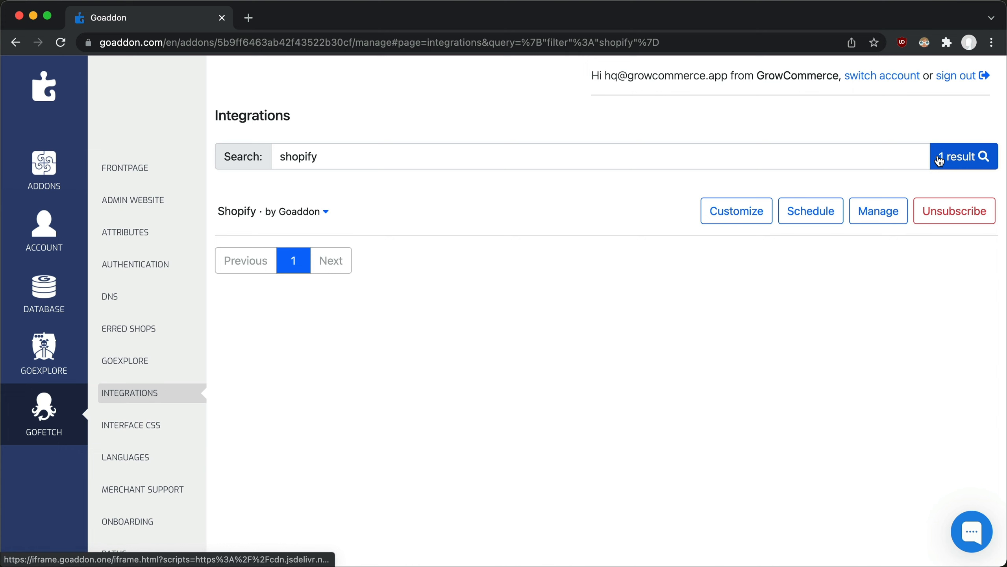
left_click(878, 210)
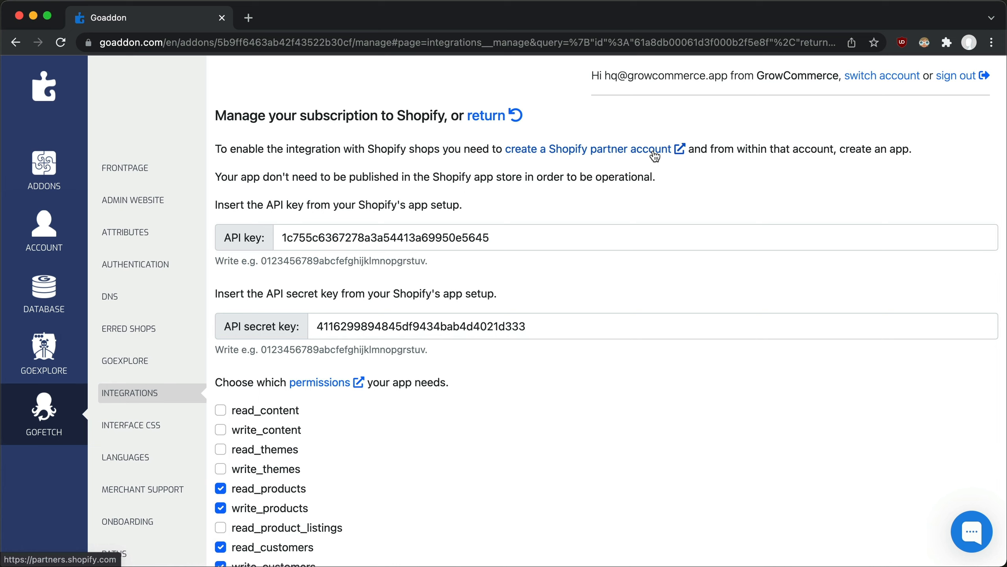
Step: Review the Shopify subscription's permissions and subdomain settings, and return to the integrations list
scroll(654, 156, "down", 10)
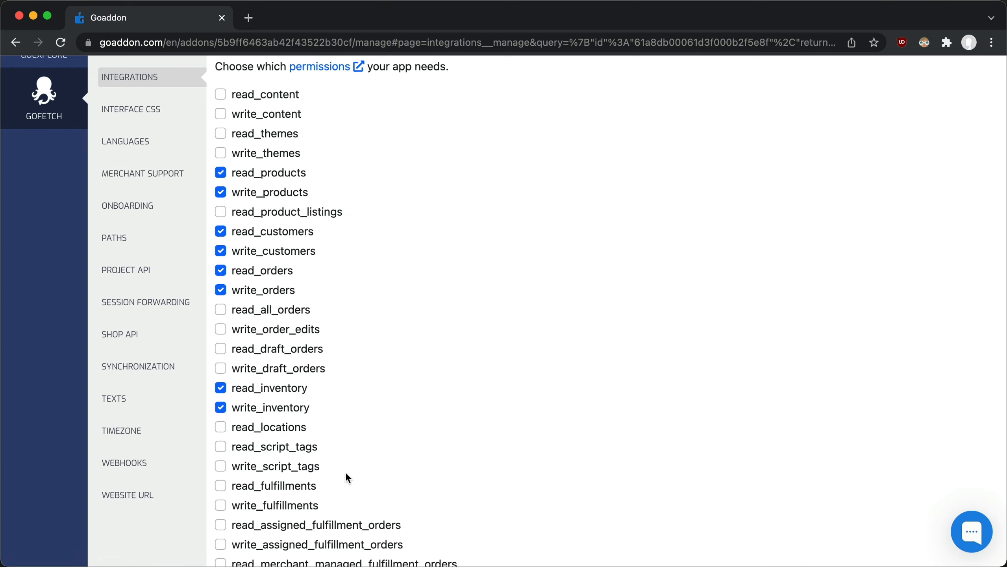
scroll(347, 476, "down", 15)
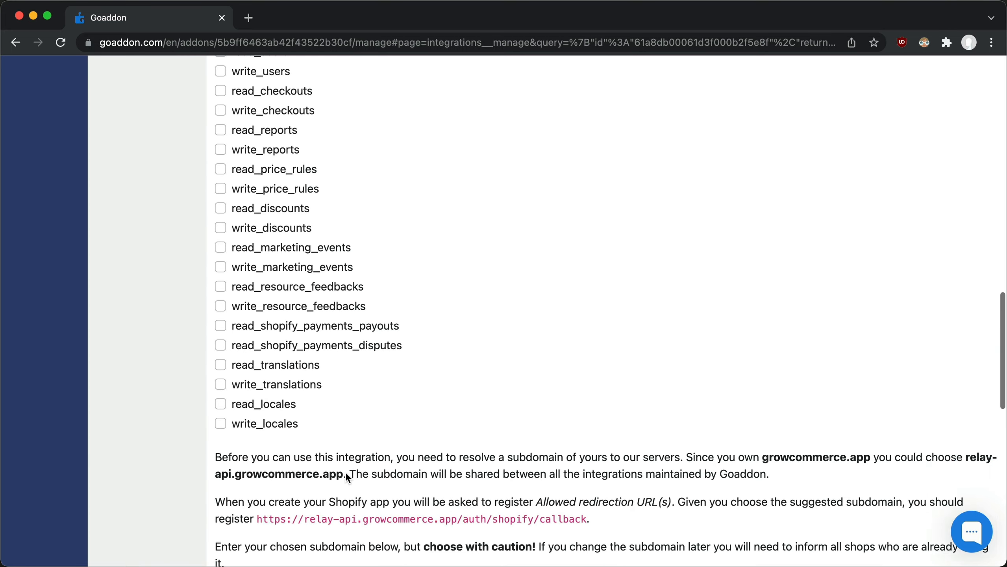
scroll(345, 471, "down", 1)
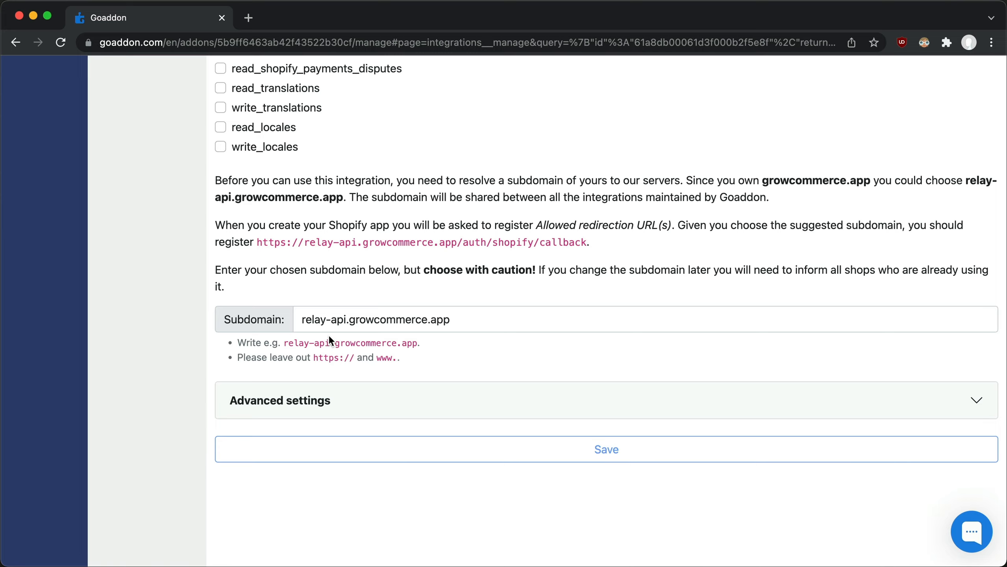
scroll(328, 335, "up", 20)
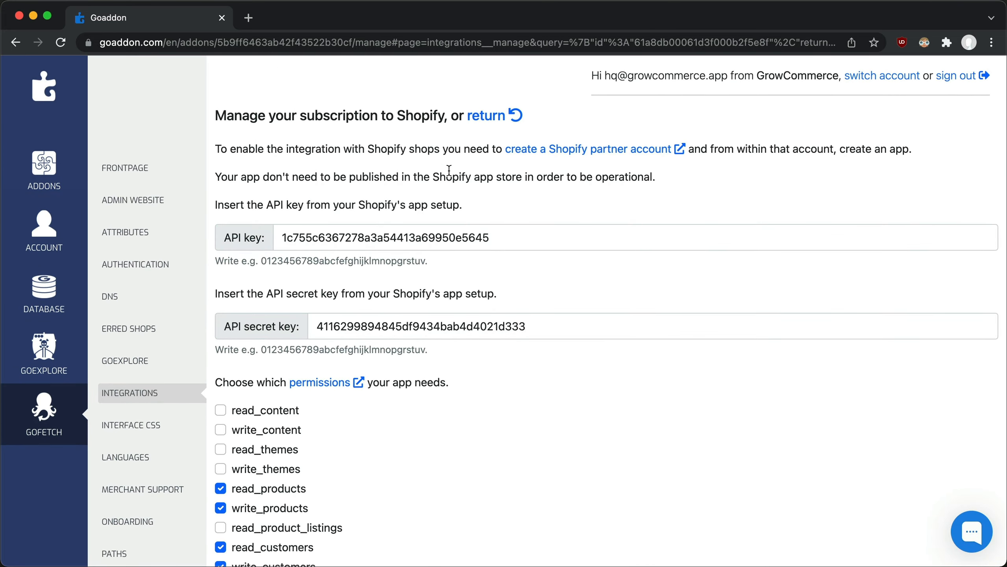
left_click(480, 116)
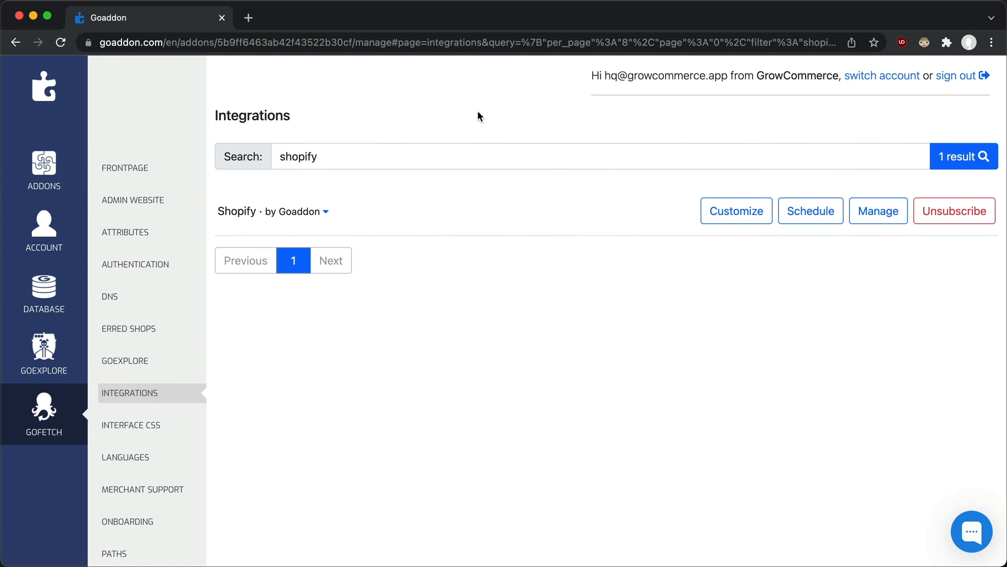
Step: Examine which product, shipment and status attributes Gofetch is set to create and update
left_click(181, 233)
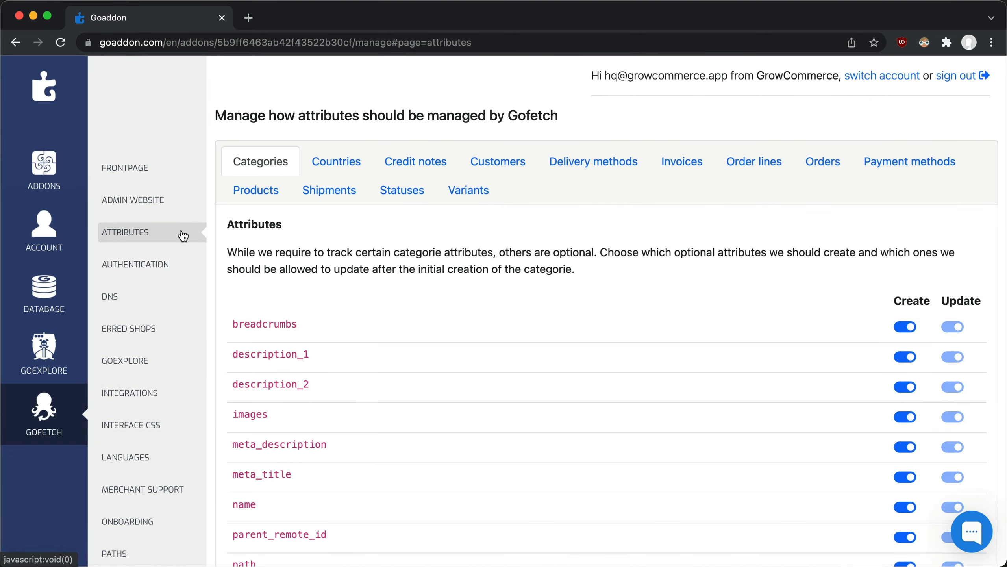
left_click(254, 200)
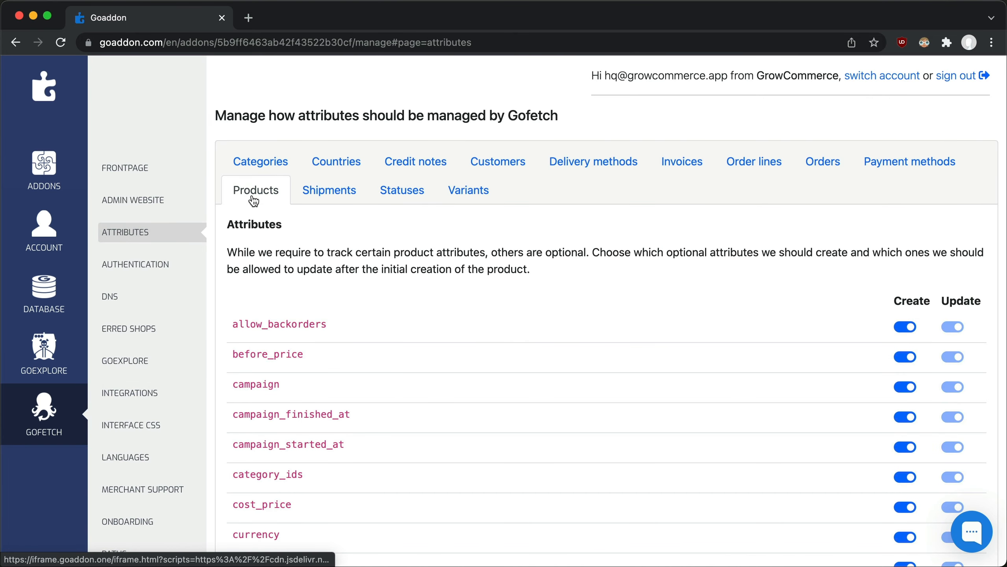
left_click(309, 195)
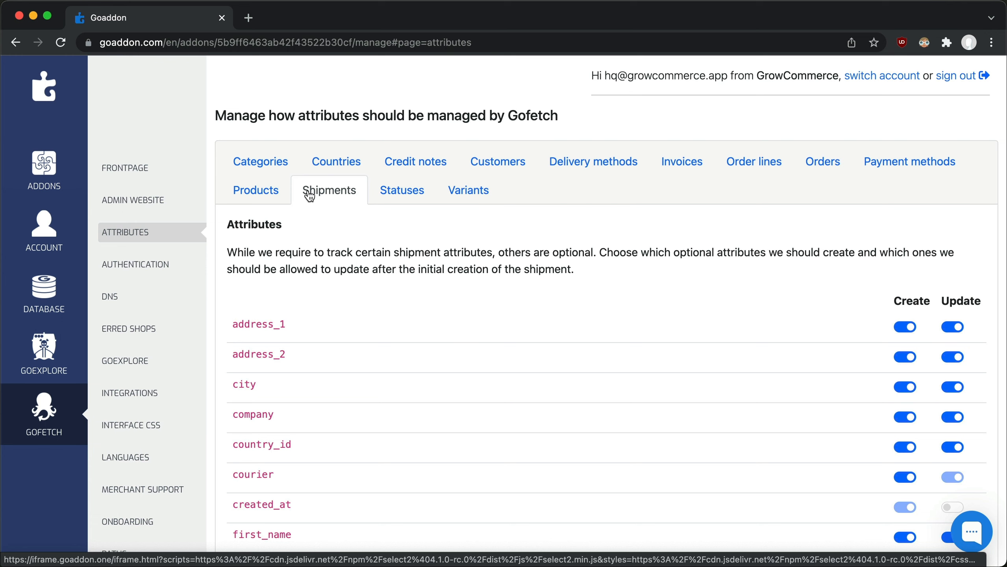
left_click(384, 195)
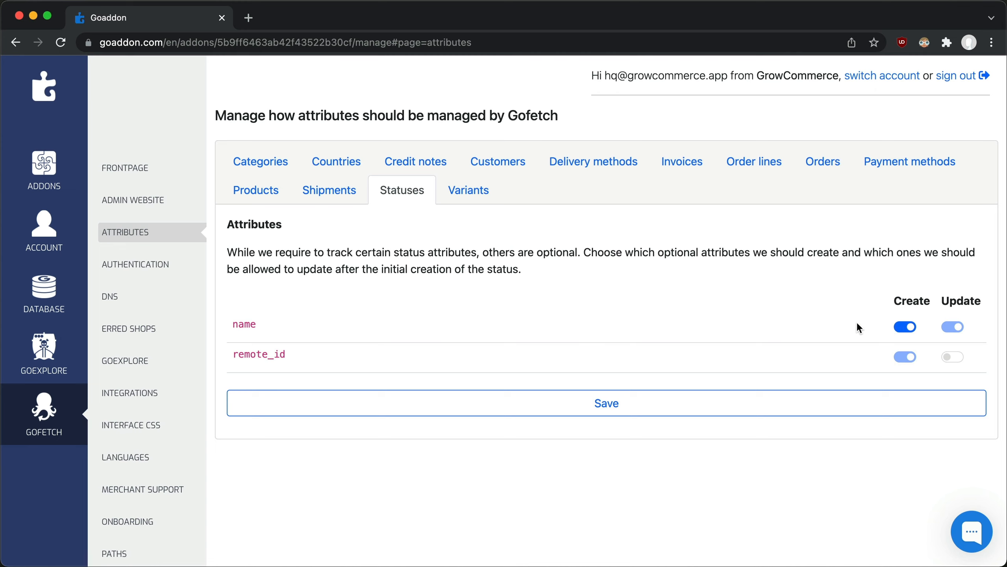
Step: In the Shopify integration's customization, map the orders database attribute checkout_token to the Shop API attribute checkout_token and save it
left_click(16, 43)
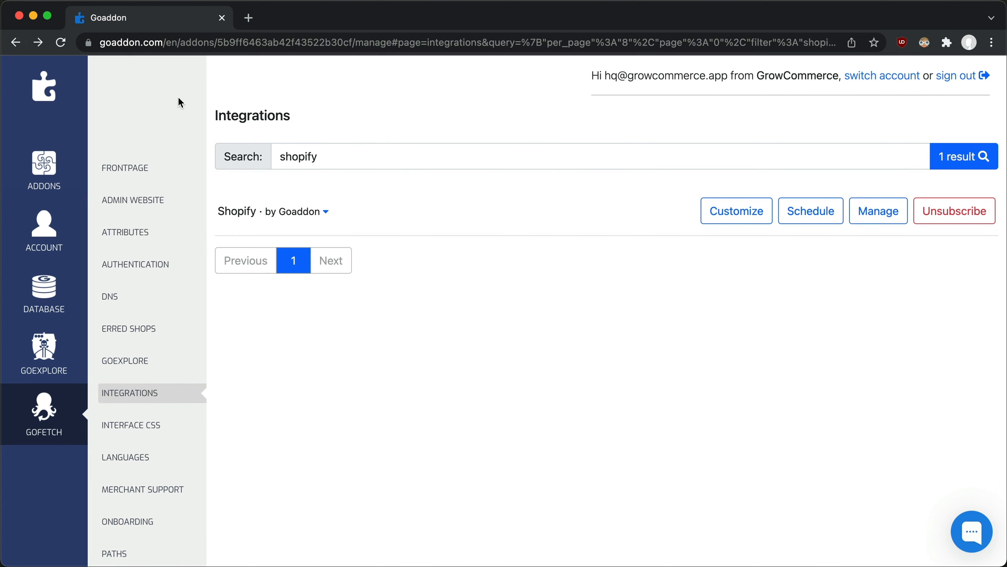
left_click(746, 210)
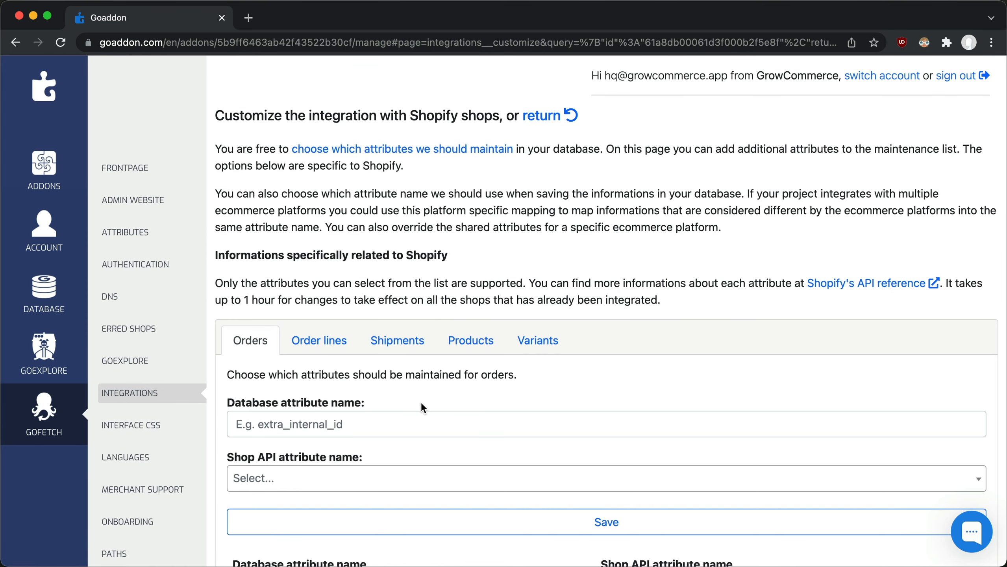
left_click(413, 429)
type("checkout_token")
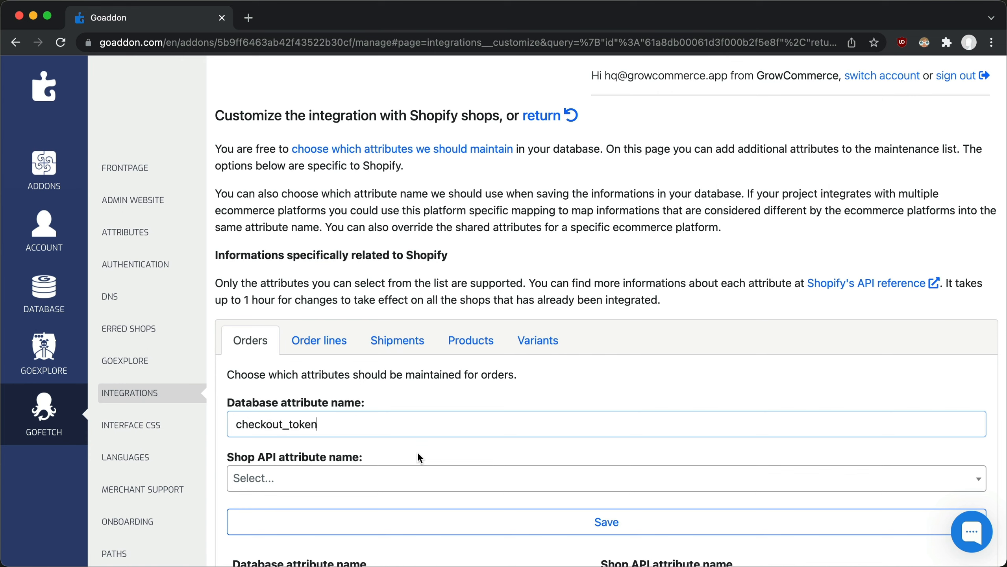
left_click(417, 478)
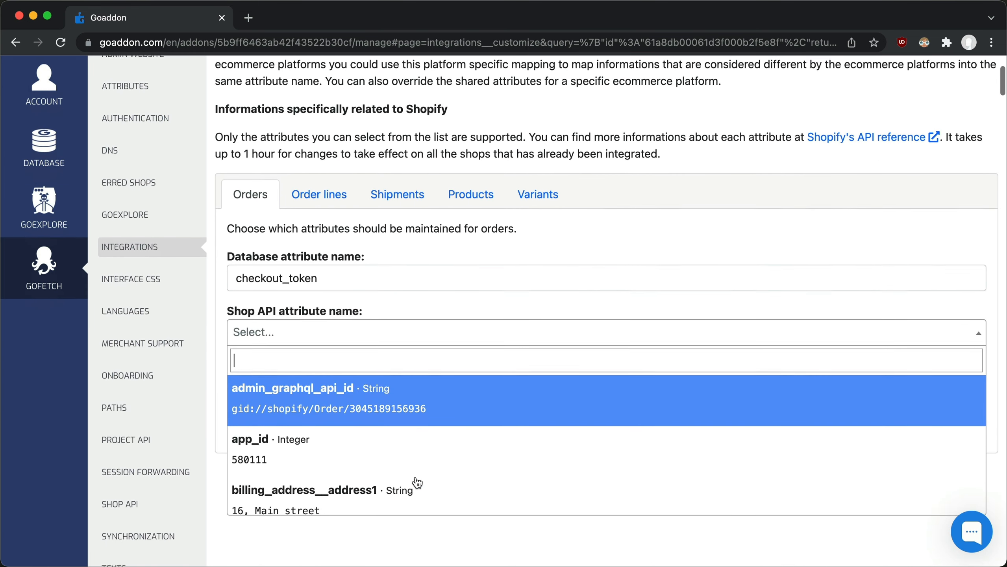
type("checkout_to")
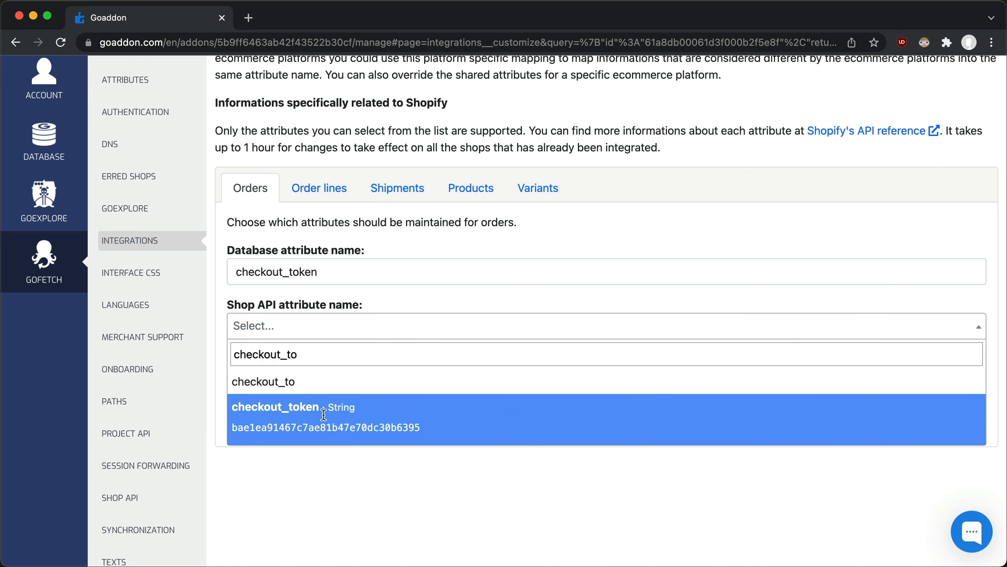
left_click(323, 415)
left_click(352, 379)
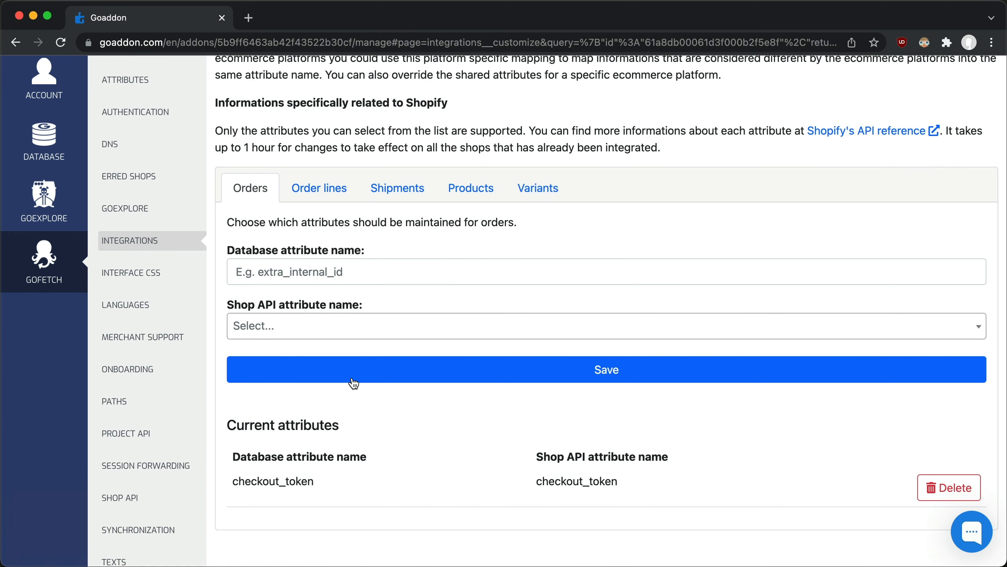
Step: Return to the integrations list, open the Shopify integration's schedule and review the request instructions in its categories interval
scroll(353, 381, "up", 3)
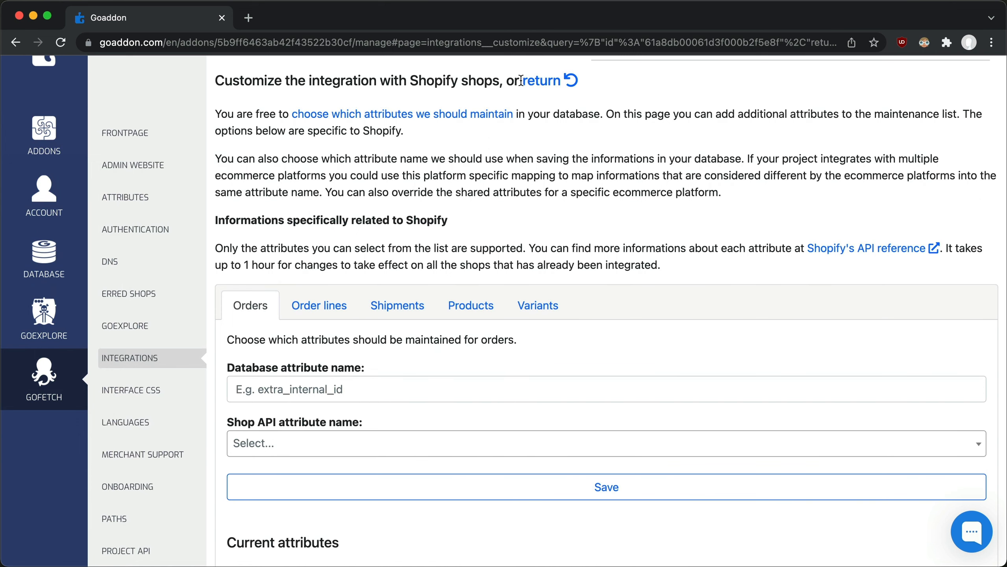
left_click(536, 82)
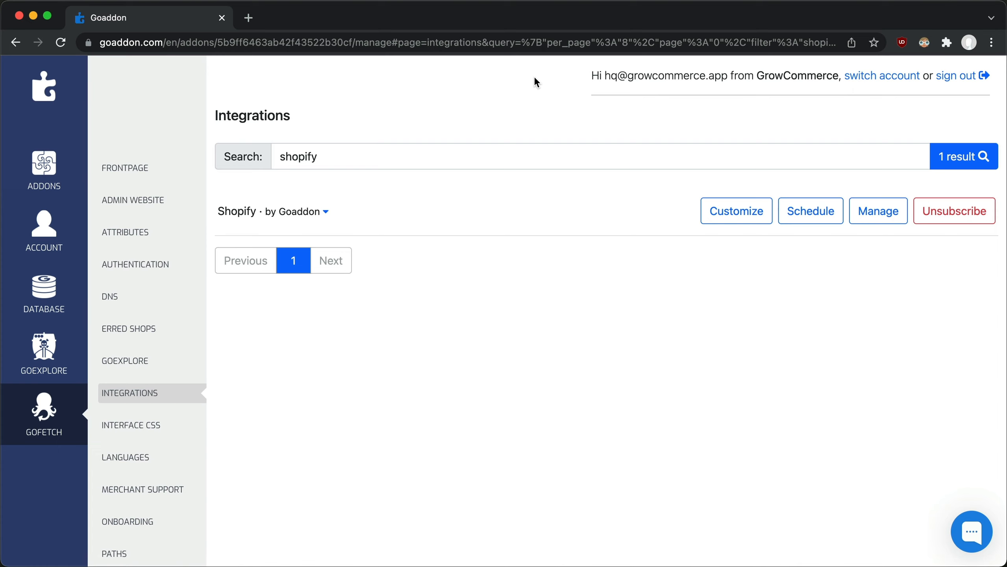
left_click(806, 210)
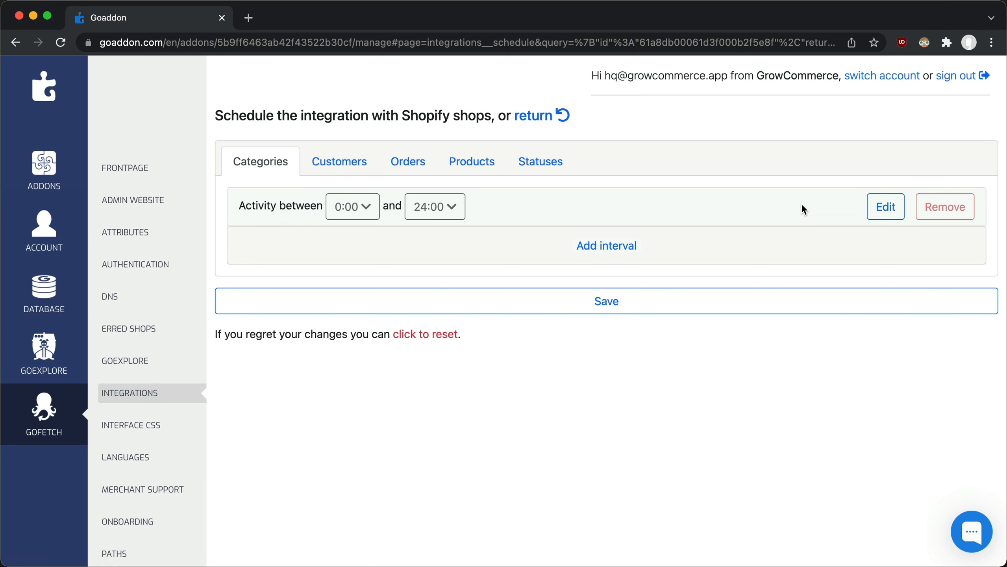
left_click(878, 211)
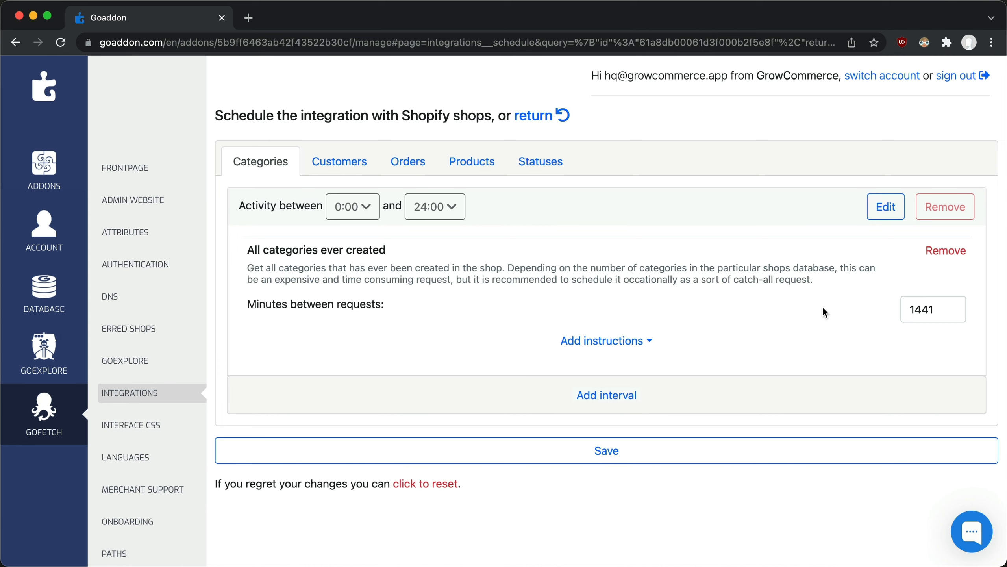
Step: Examine the request instructions in both activity intervals of the Shopify products schedule
left_click(474, 162)
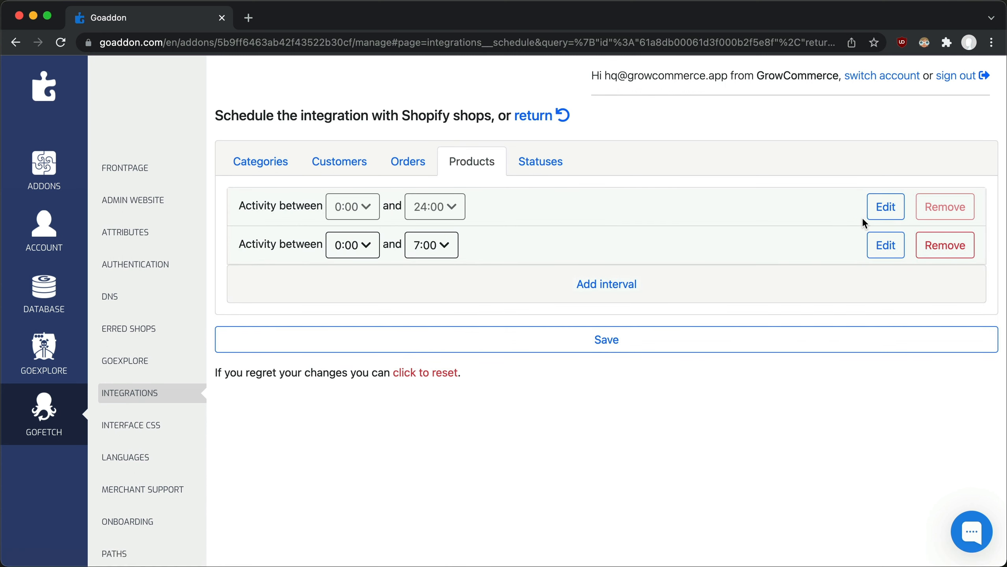
left_click(872, 217)
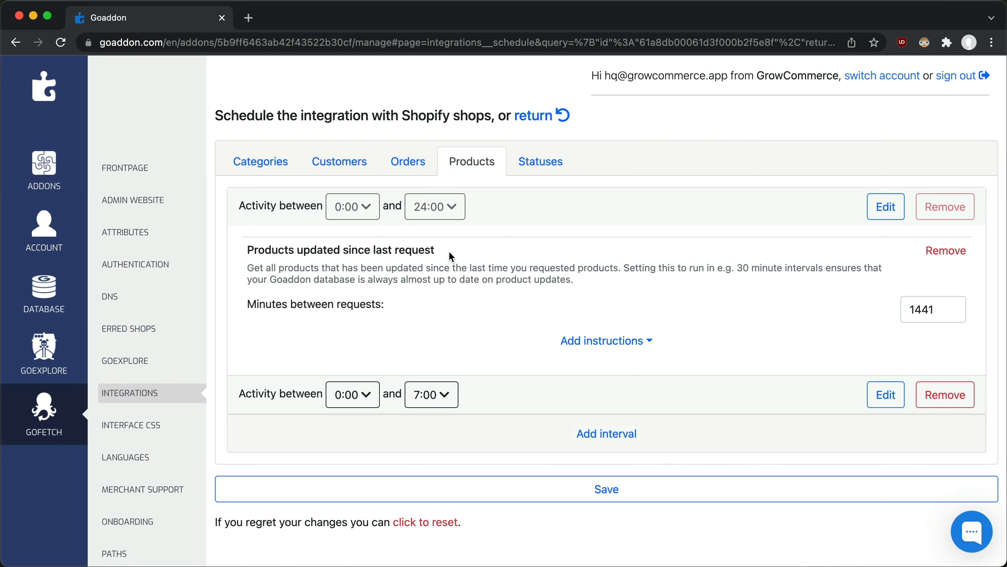
left_click(882, 396)
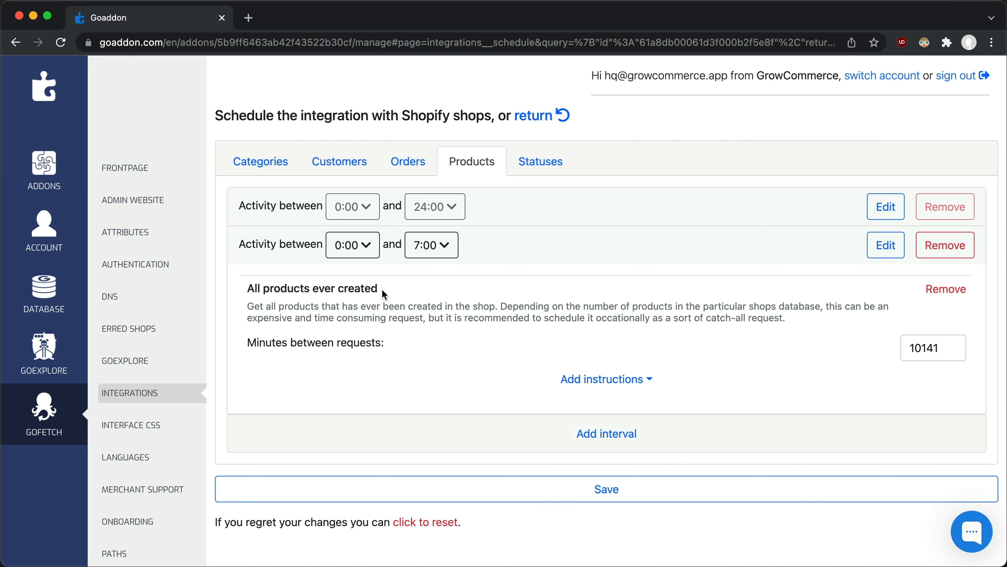
Step: Examine the request instructions in both activity intervals of the Shopify orders schedule
left_click(413, 174)
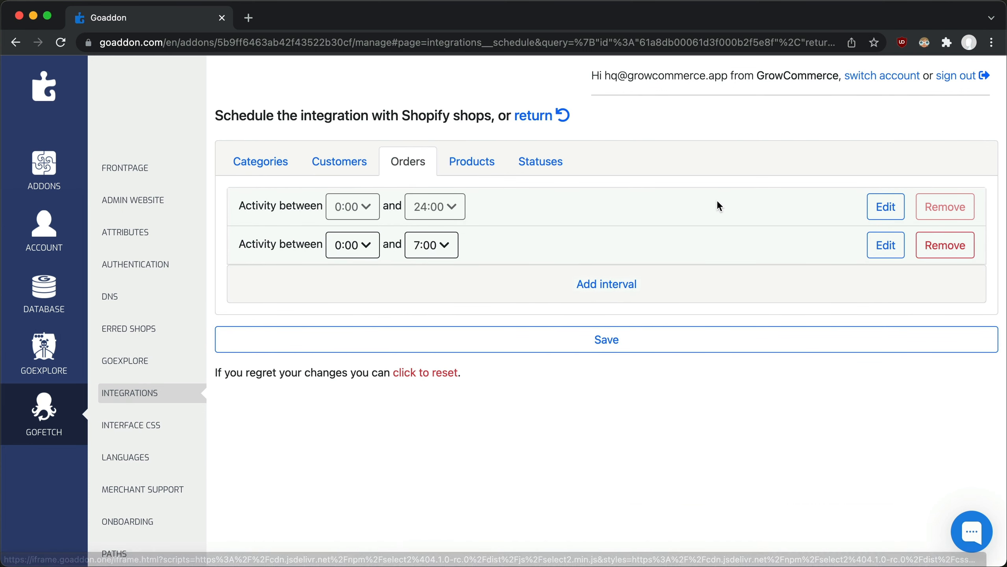
left_click(883, 206)
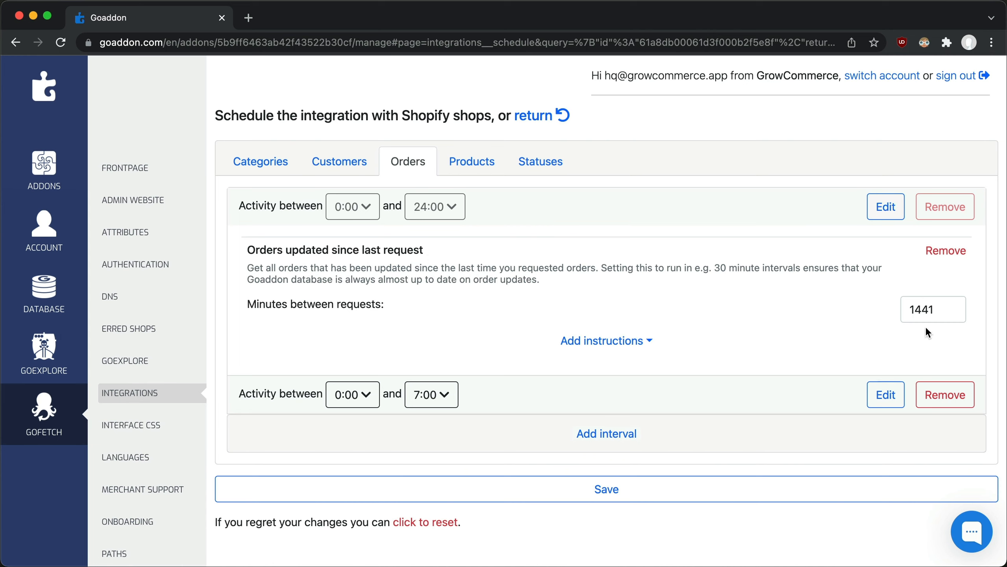
left_click(888, 394)
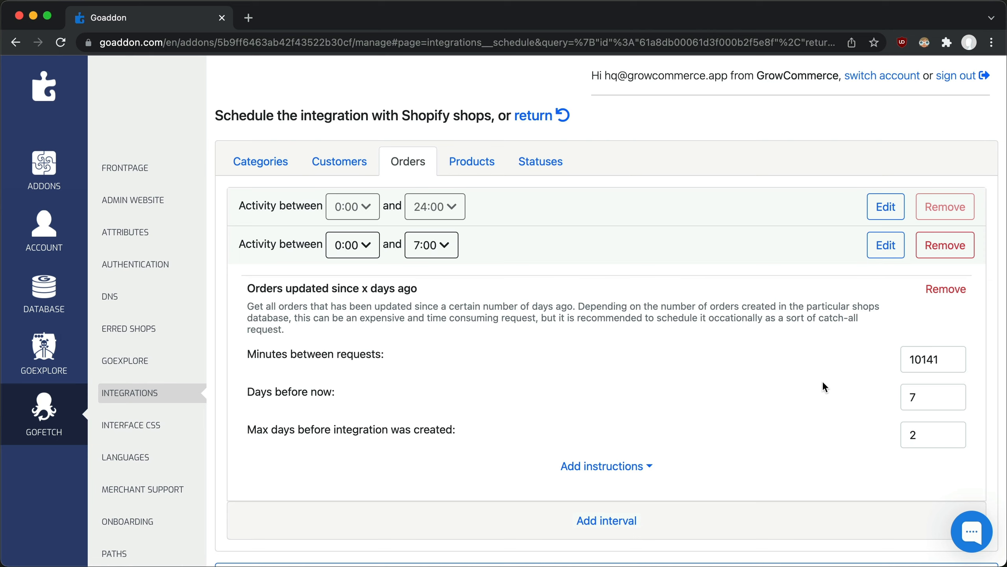
Step: Search the integrations list for "woo" and examine the 0:00 to 24:00 products interval in the WooCommerce schedule
left_click(547, 117)
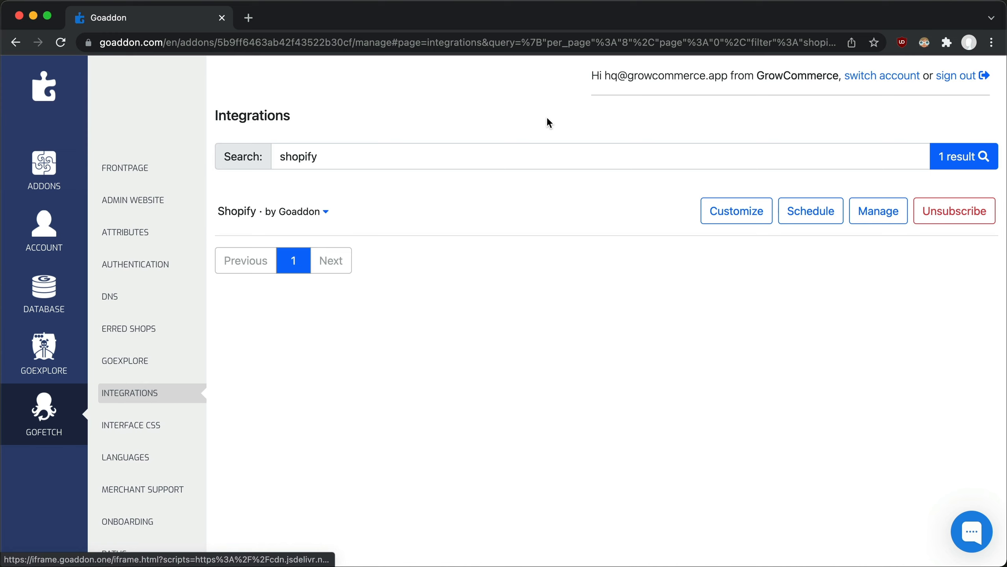
double_click(528, 151)
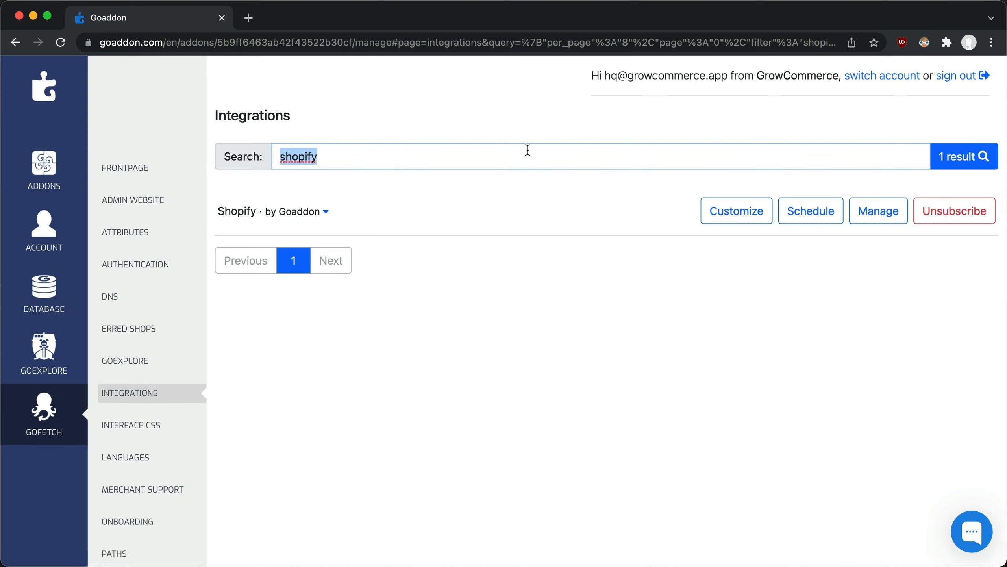
type("woo")
left_click(972, 154)
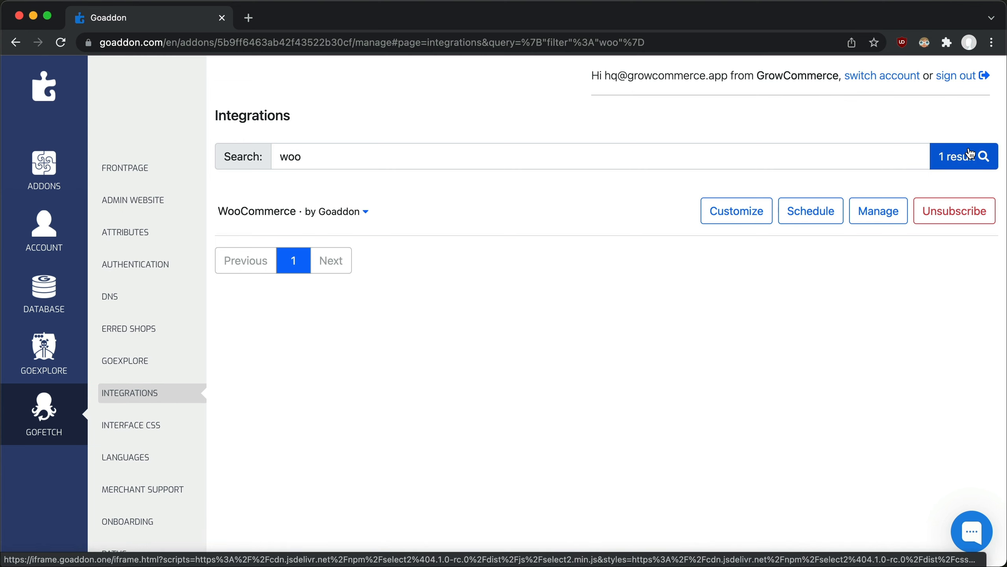
left_click(818, 210)
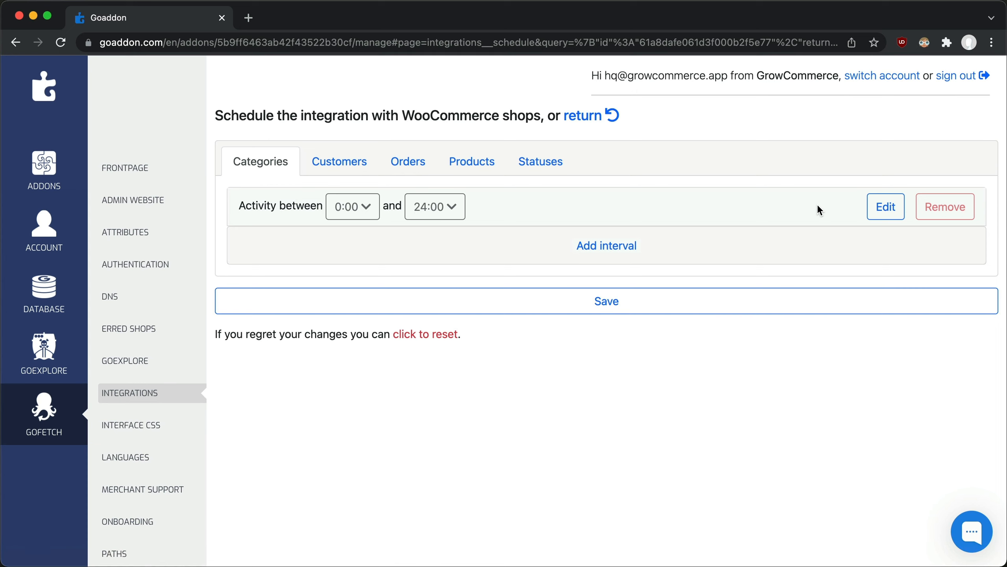
left_click(481, 155)
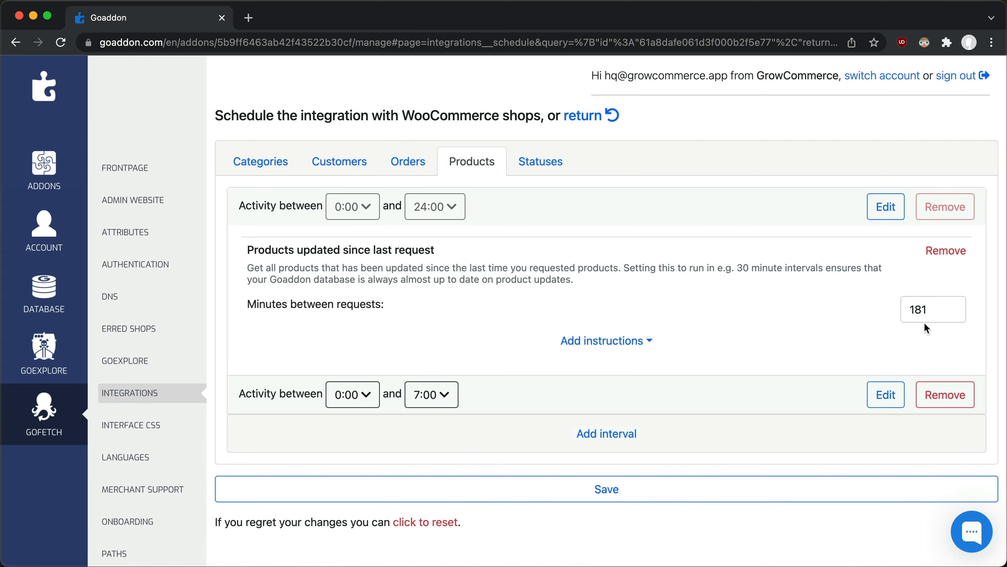
Step: In Gofetch's synchronization settings, set the maximum number of simultaneous synchronizations to 0 and save
scroll(923, 322, "down", 5)
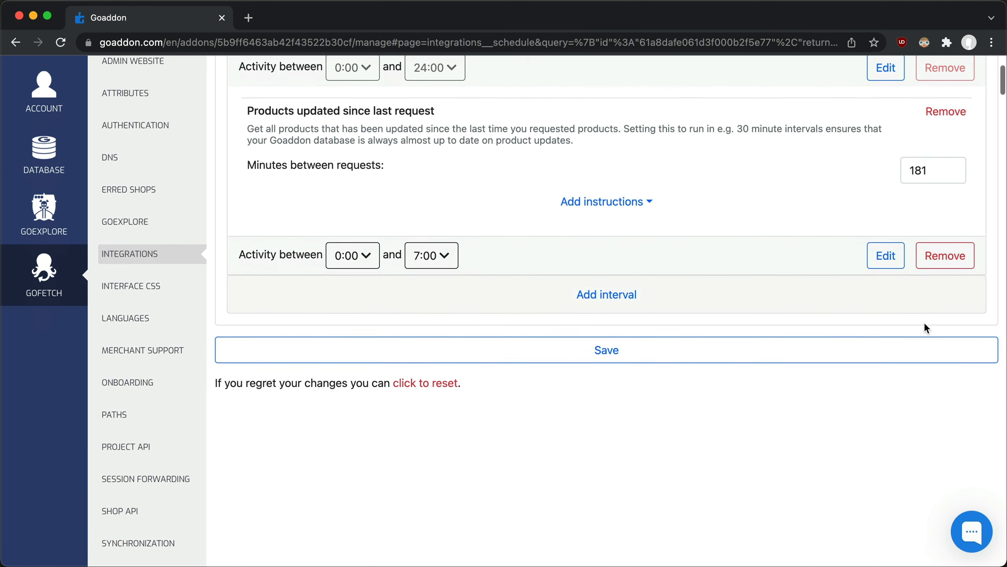
left_click(177, 532)
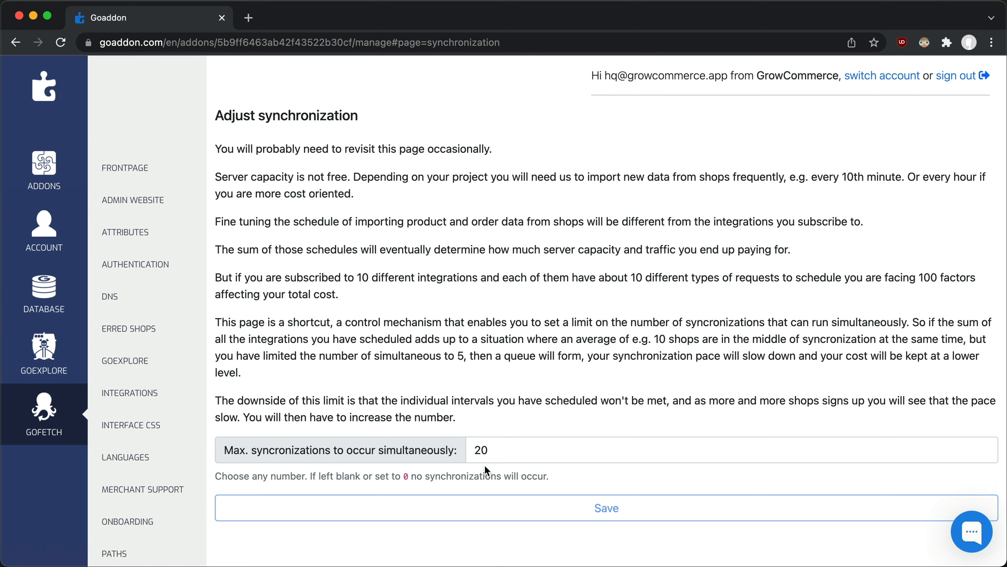
left_click(482, 450)
key("BackSpace")
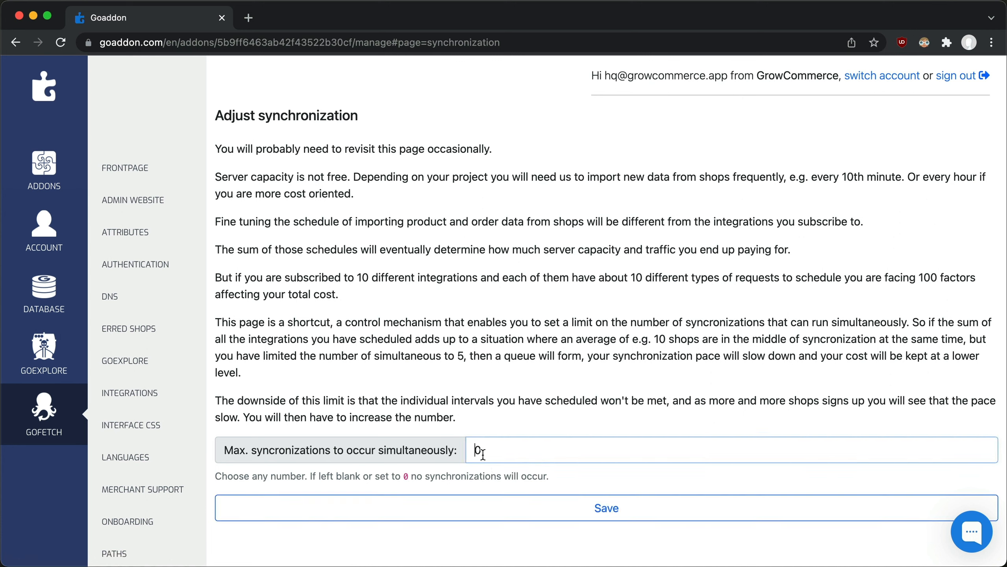
left_click(493, 510)
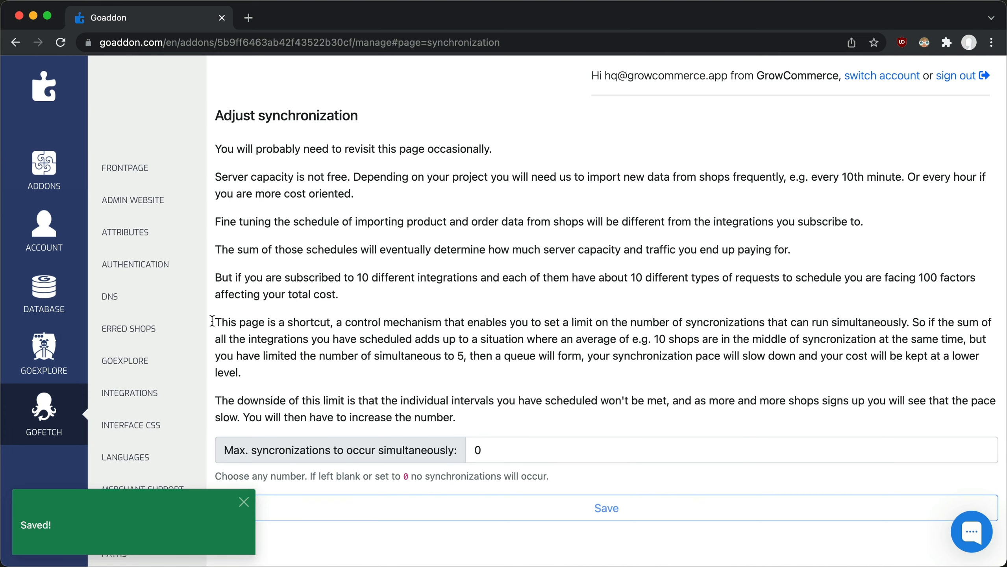
Step: Open the account's invoices and select the invoice for February, 2022
left_click(58, 250)
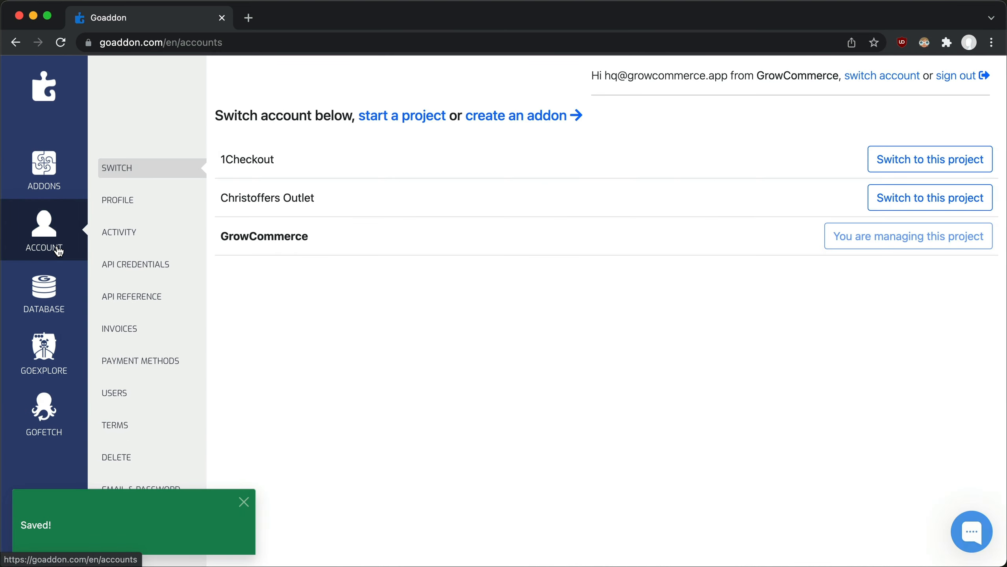
left_click(112, 334)
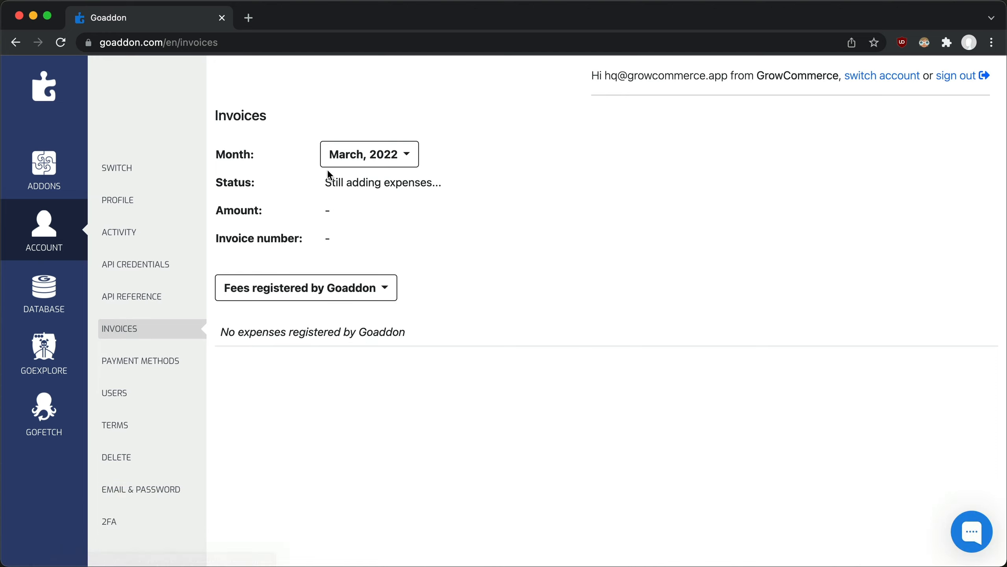
left_click(377, 164)
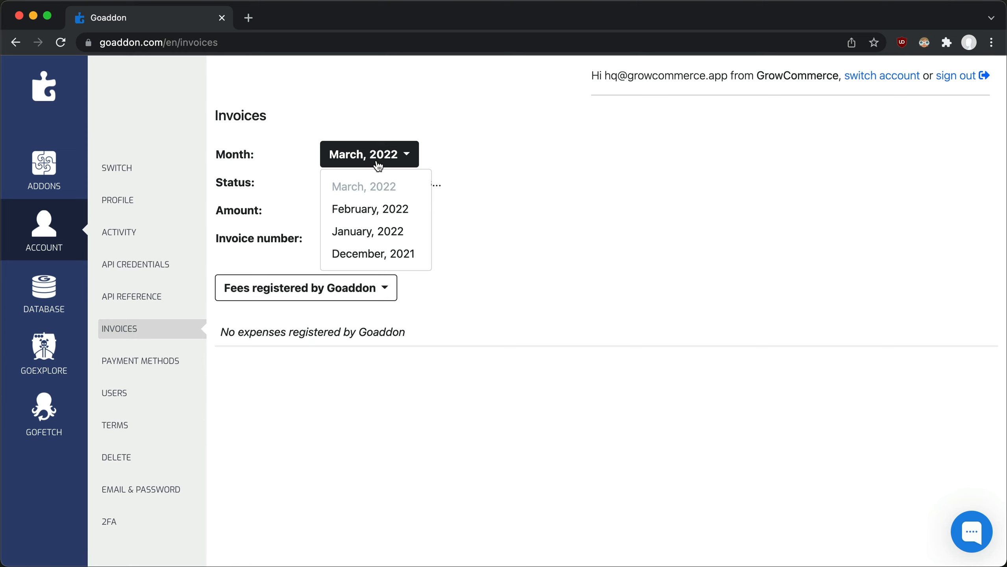
left_click(374, 209)
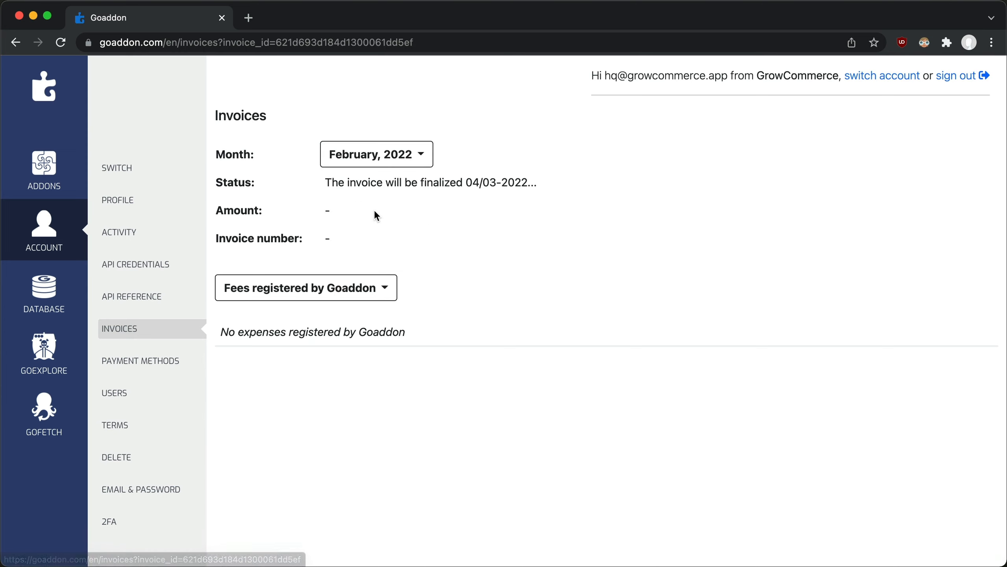
Step: Show the invoice's fees registered by Gofetch and expand the details of the 28/02-2022 recurring shop integration fees
left_click(359, 288)
left_click(314, 340)
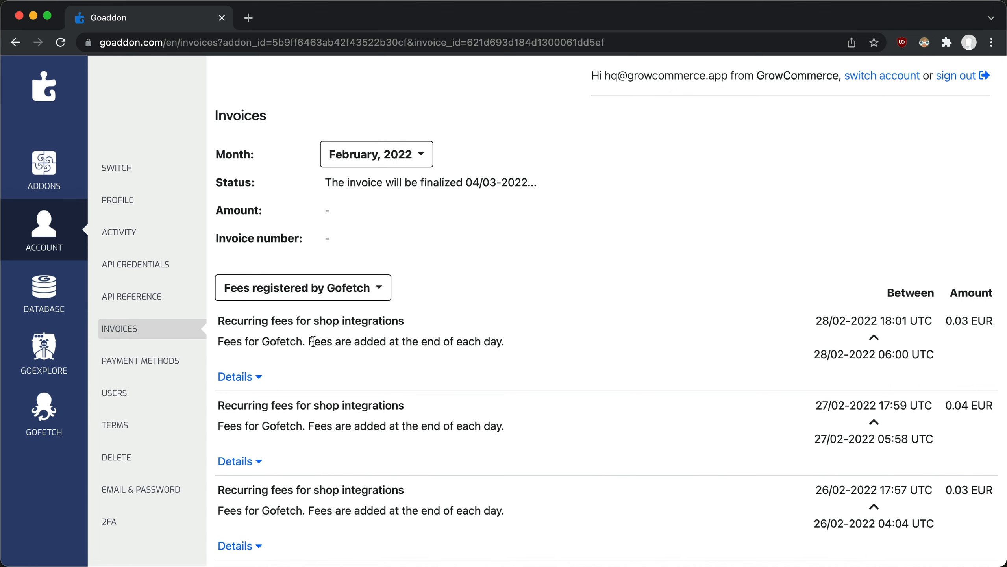
left_click(238, 377)
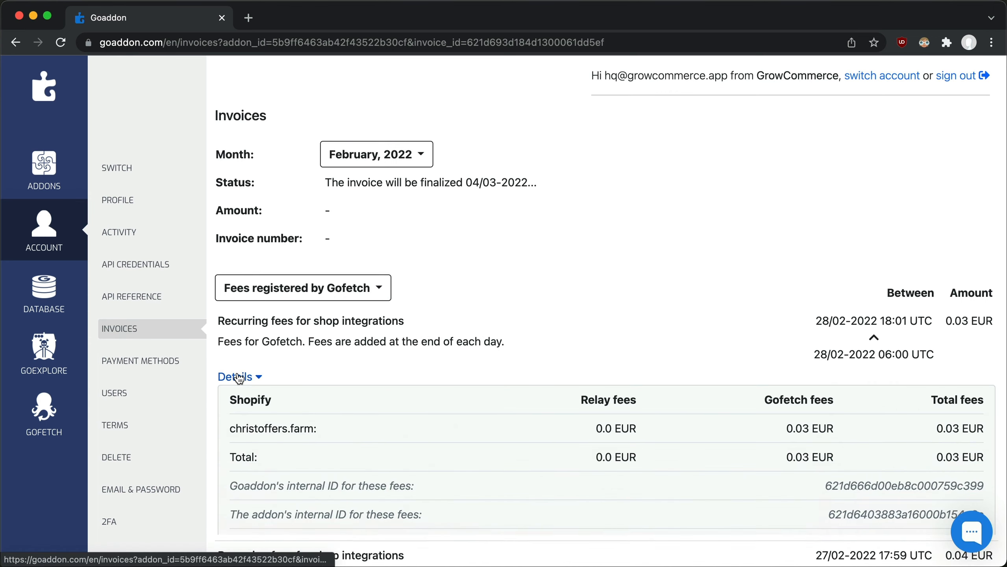